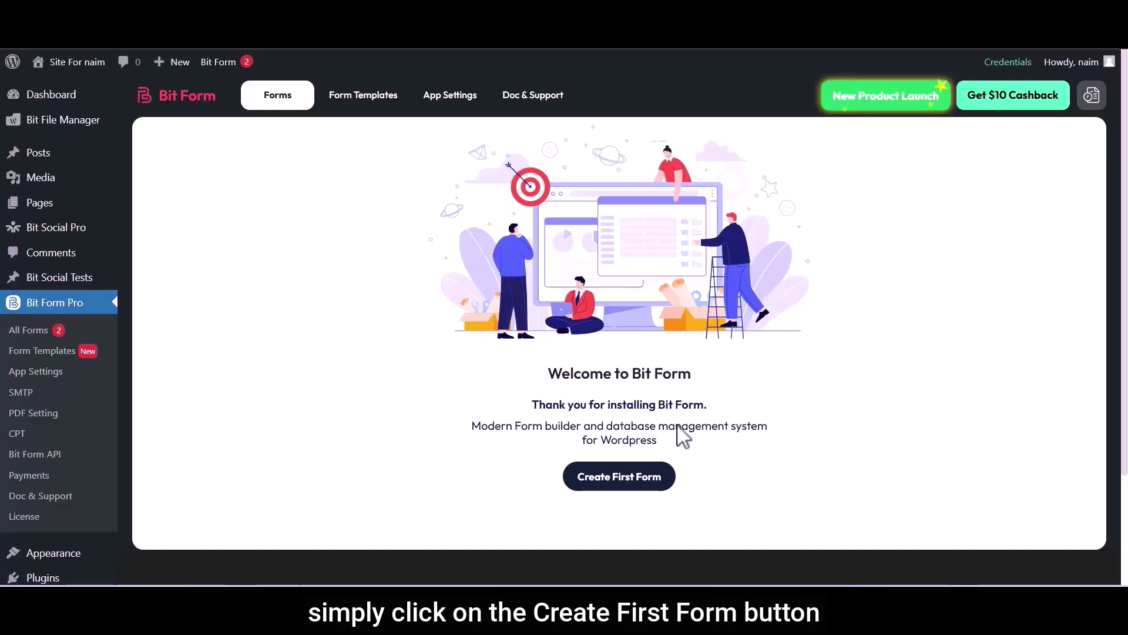
From the Bit Form welcome page, start the first form to bring up the template list.
left_click(616, 480)
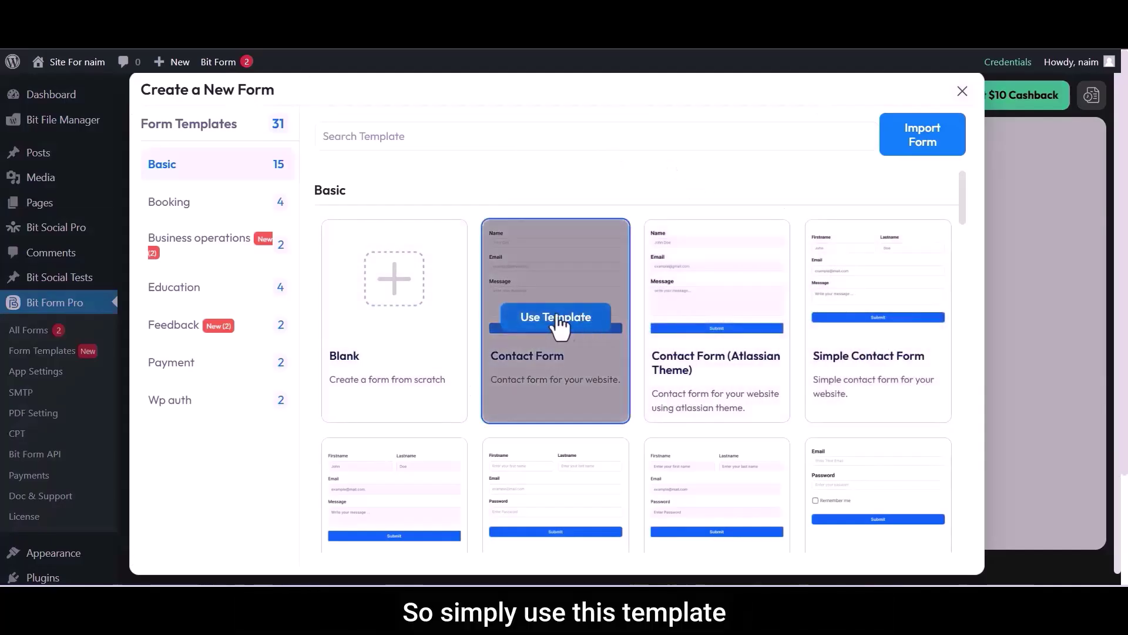
Build a form from the Contact Form template and open the Name field's (Text b2-2) style settings.
left_click(556, 320)
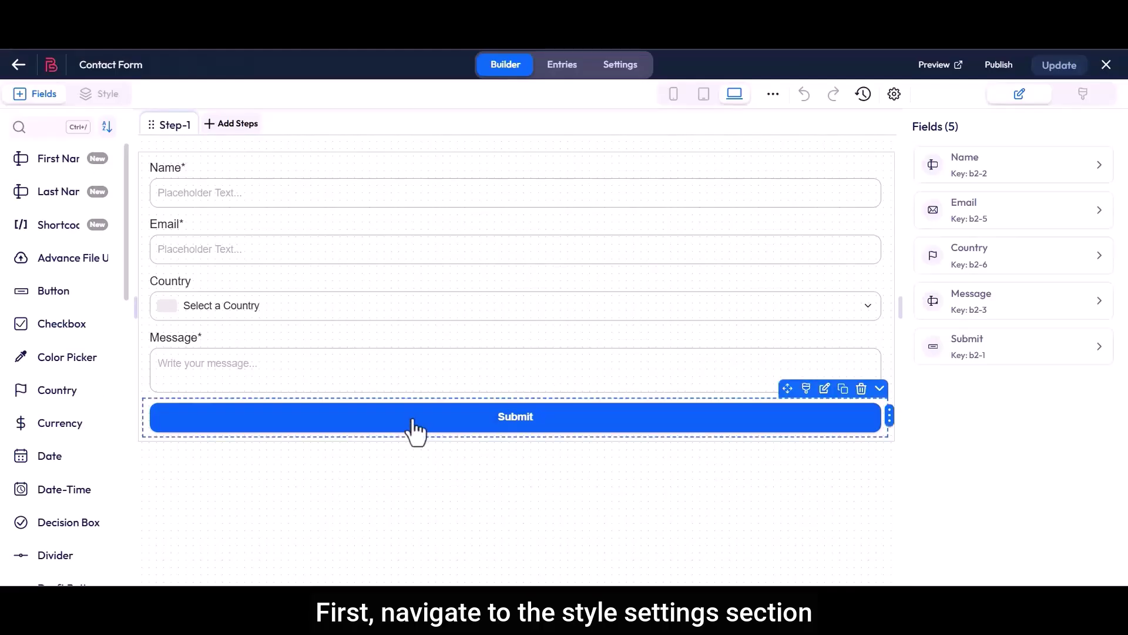
left_click(103, 96)
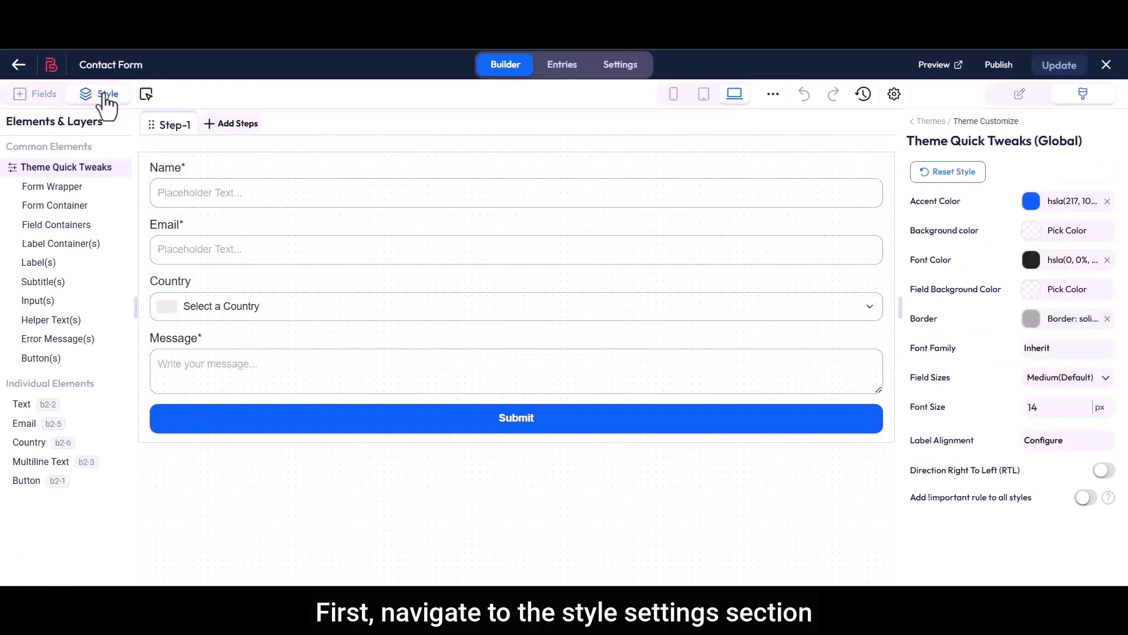
left_click_drag(9, 383, 94, 384)
left_click(94, 383)
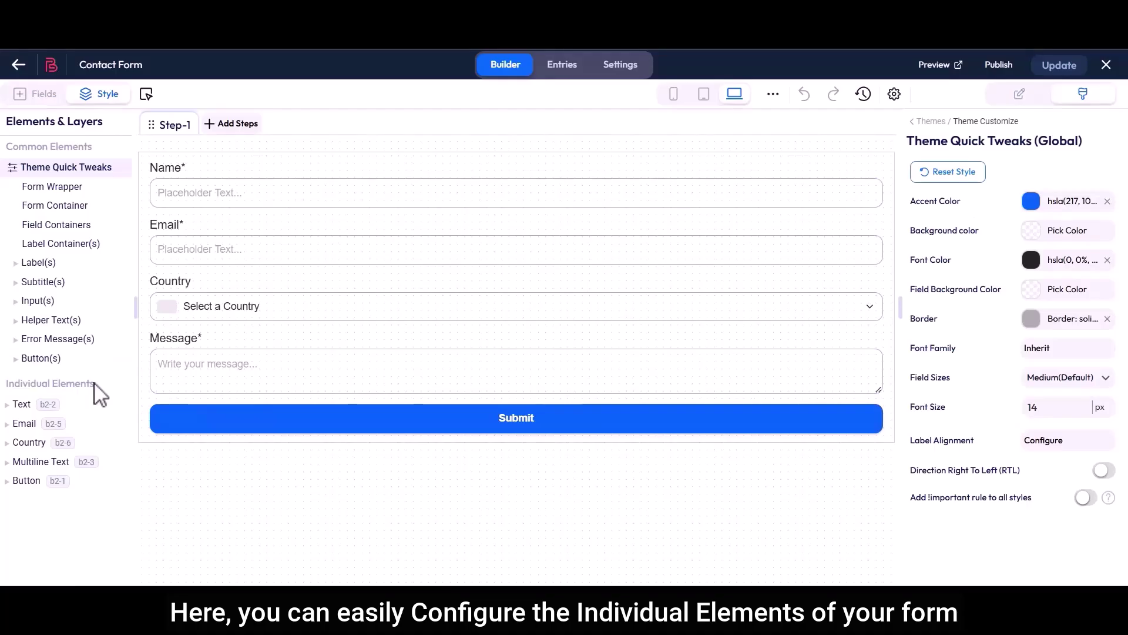
left_click(22, 405)
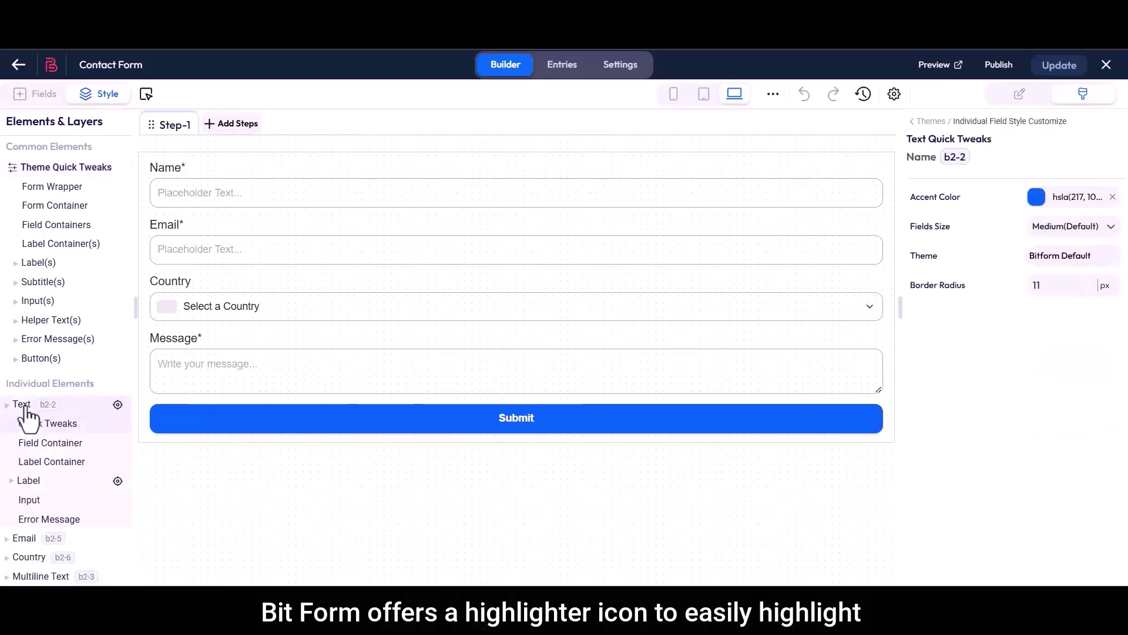
mouse_move(118, 412)
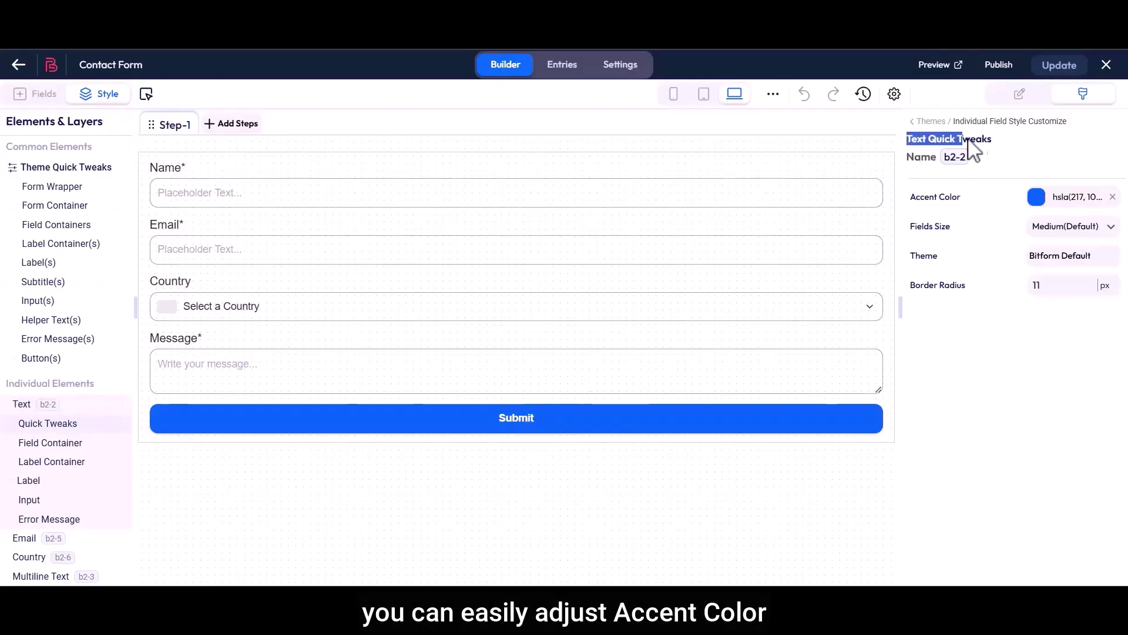
Set the Name field's accent colour to red and border radius to 10, keeping medium size and Bitform Default theme.
left_click(1036, 197)
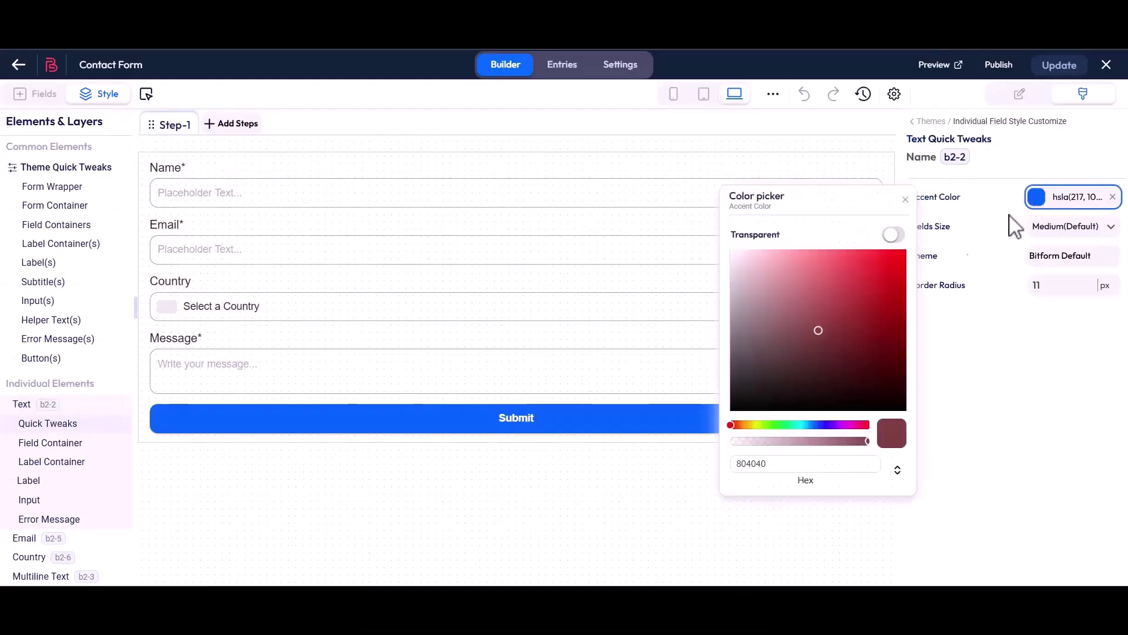
left_click(898, 278)
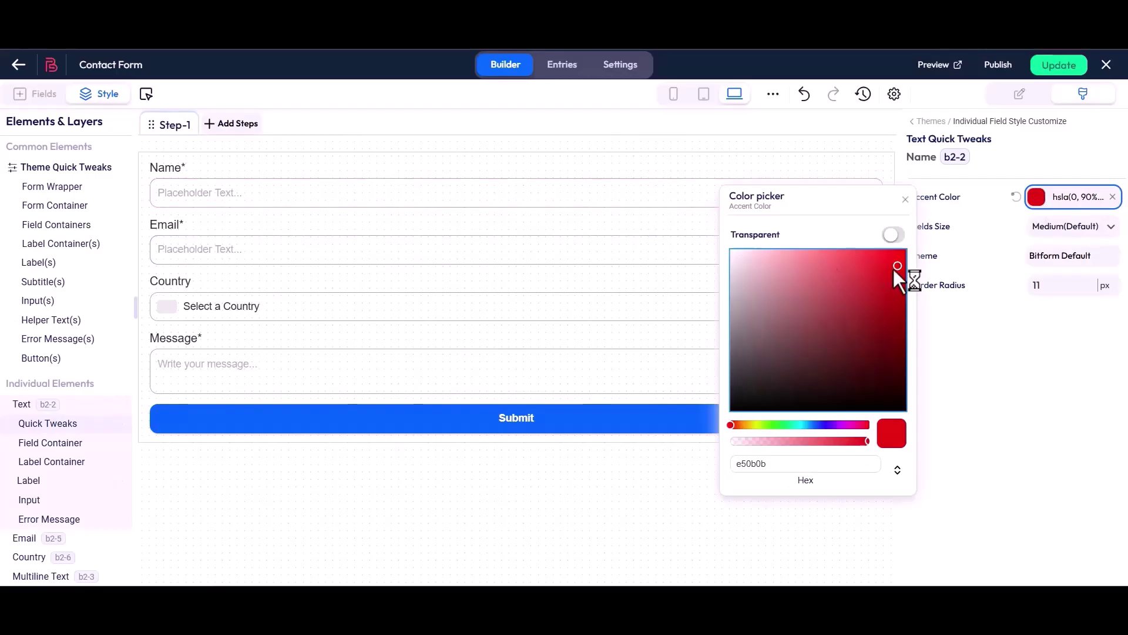
left_click(905, 200)
left_click(1061, 228)
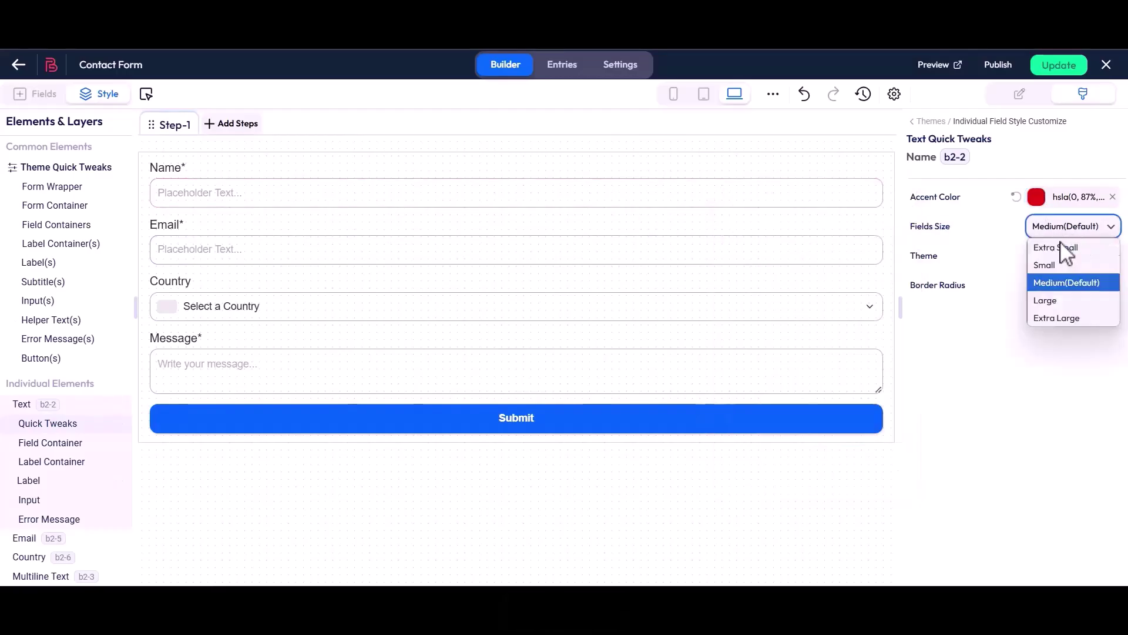
left_click(1058, 284)
left_click(911, 258)
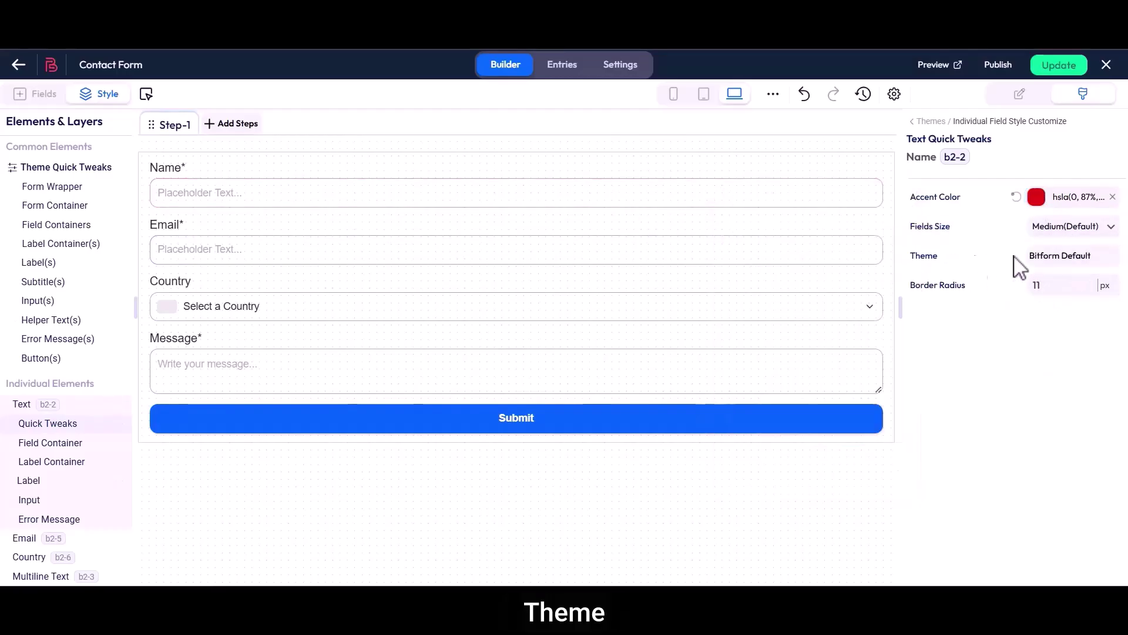
left_click(1032, 259)
left_click(888, 255)
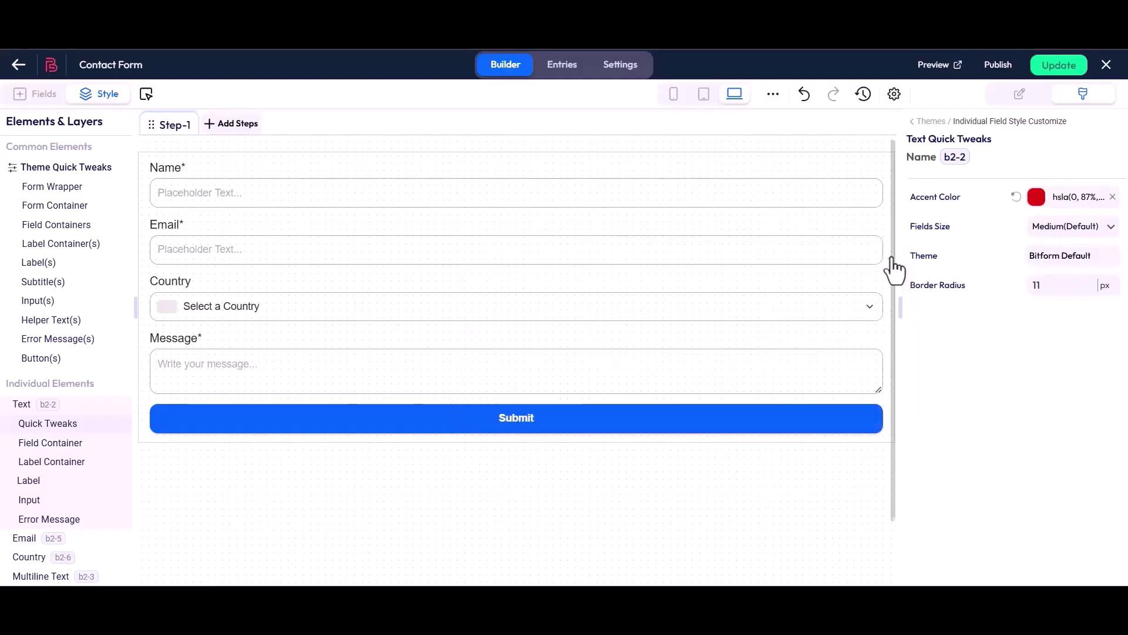
left_click_drag(911, 294, 969, 294)
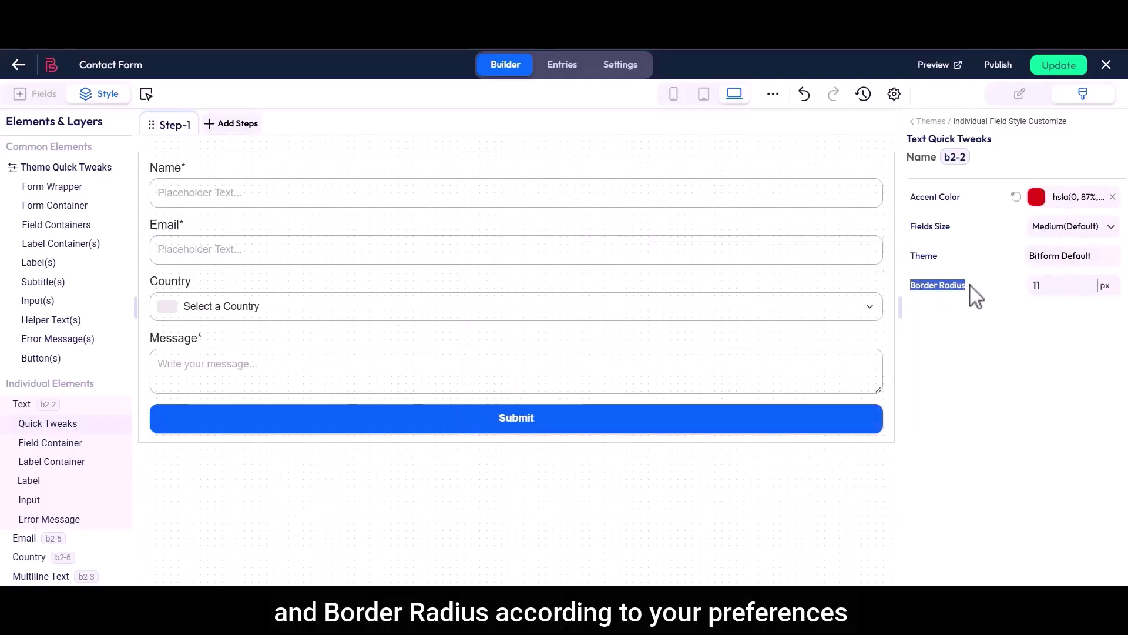
left_click(1092, 289)
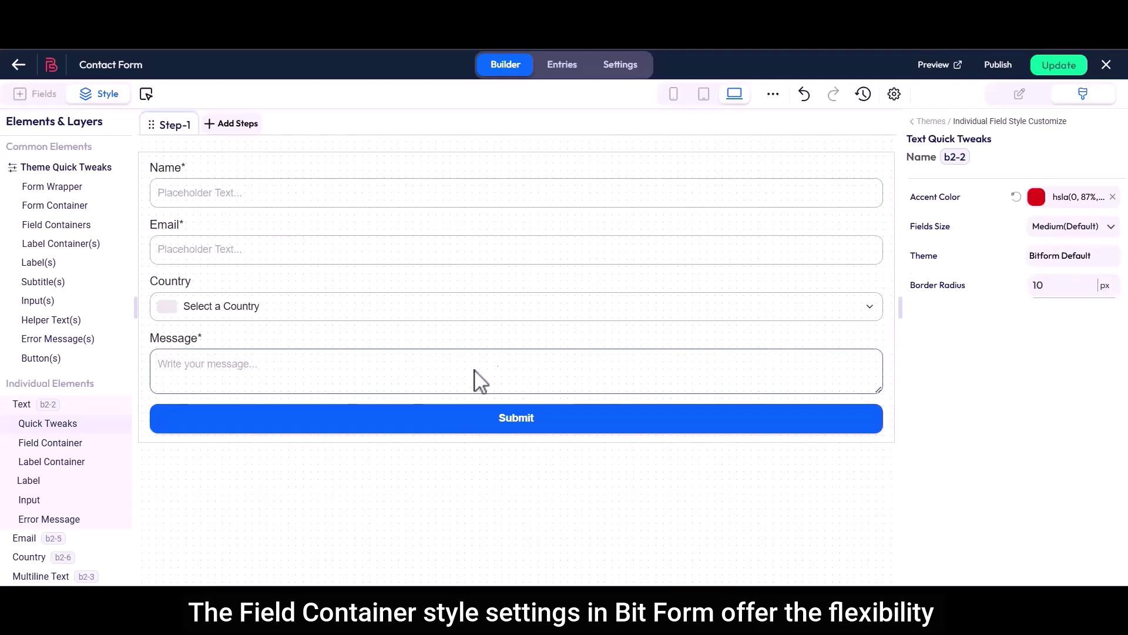
Open the Name field's Field Container styles and switch on Override form theme styles.
left_click(47, 445)
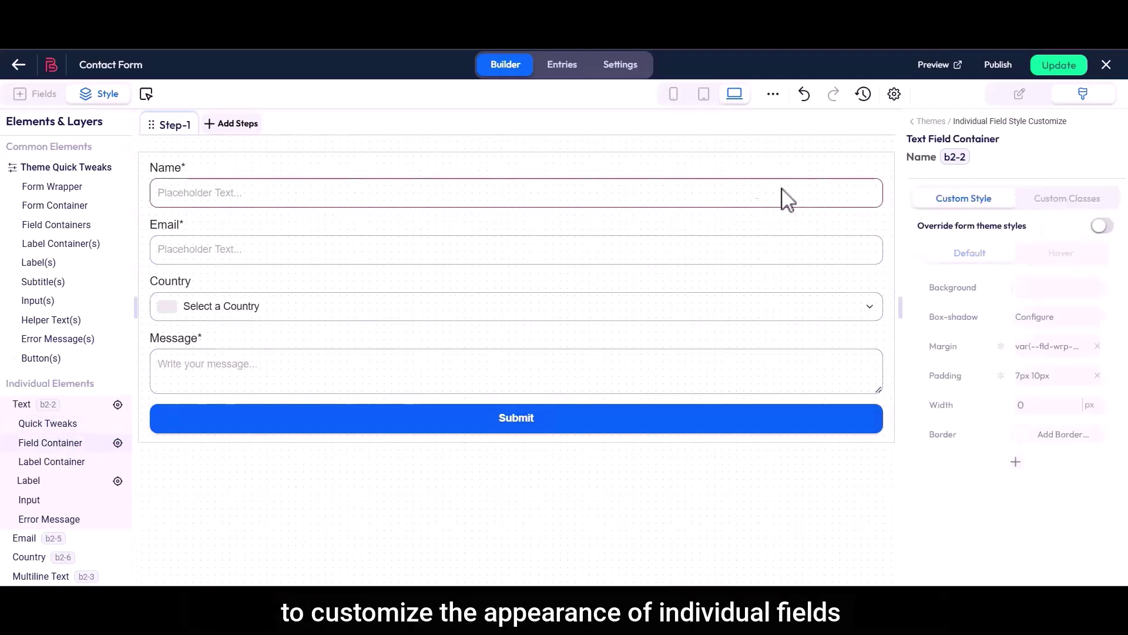
left_click_drag(908, 143, 1001, 142)
left_click(1002, 142)
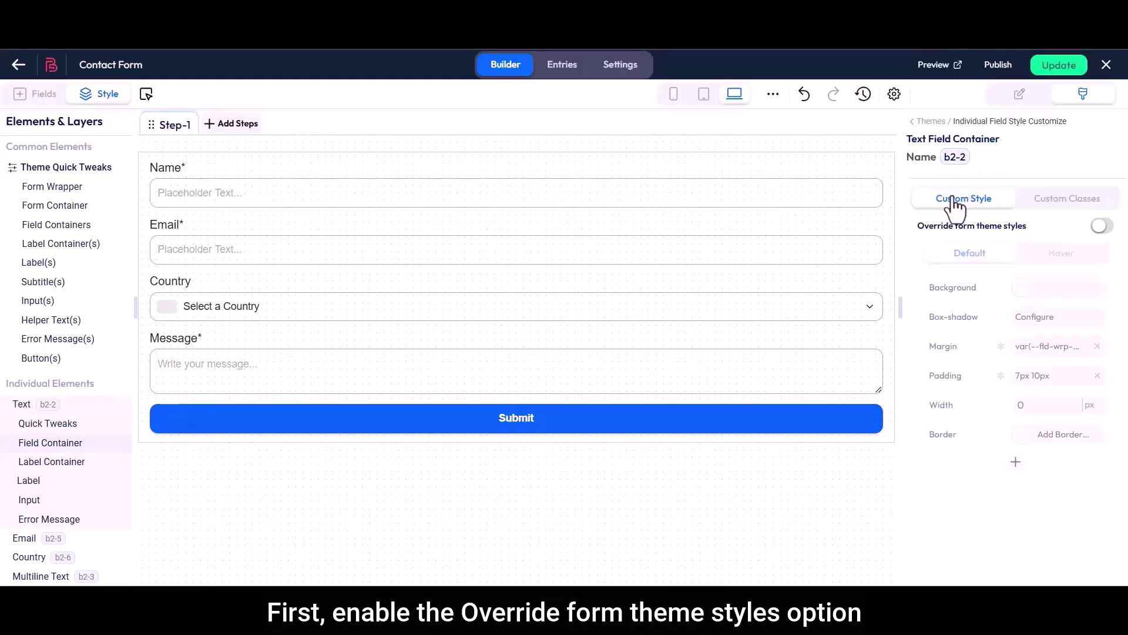
left_click_drag(918, 227, 1004, 227)
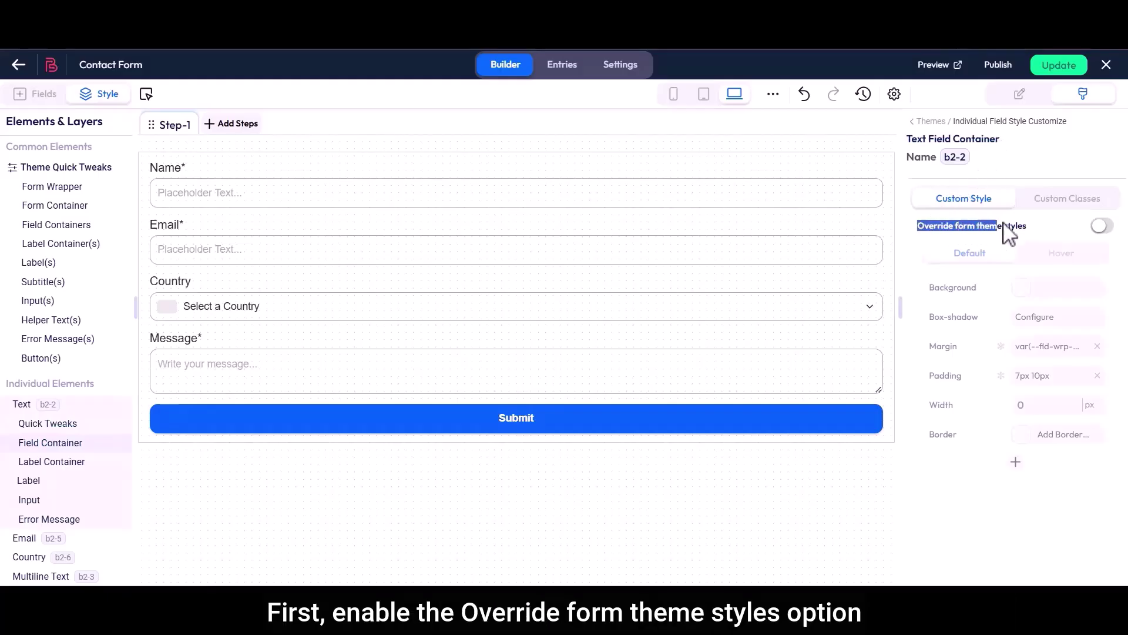
left_click(1103, 226)
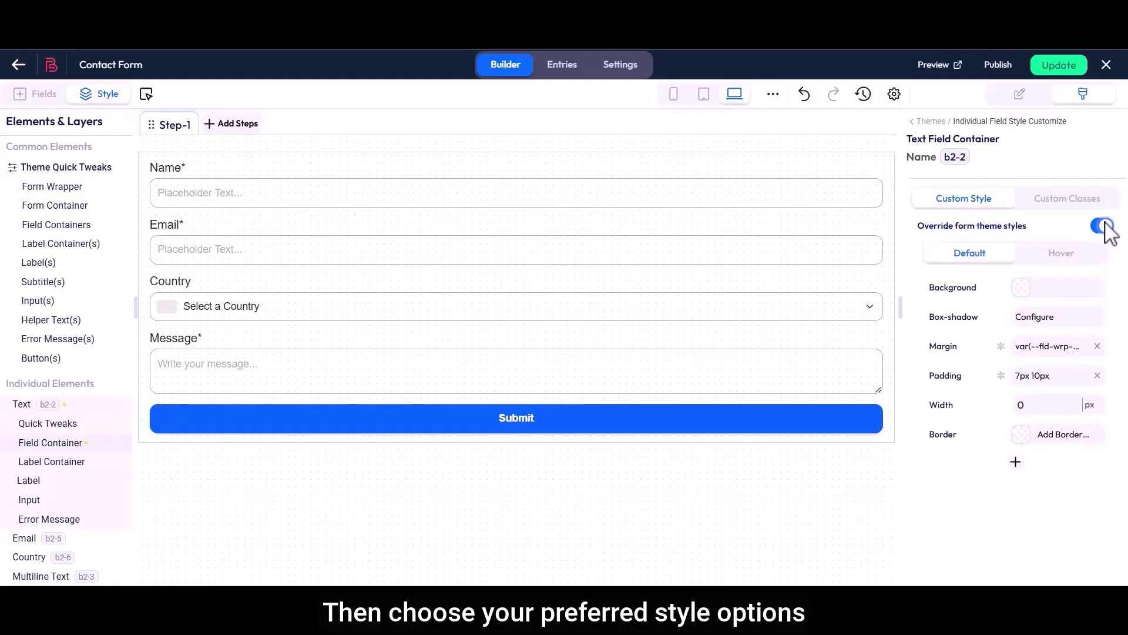
Give the Name field container a pale pink default background colour.
left_click(1062, 254)
left_click(974, 254)
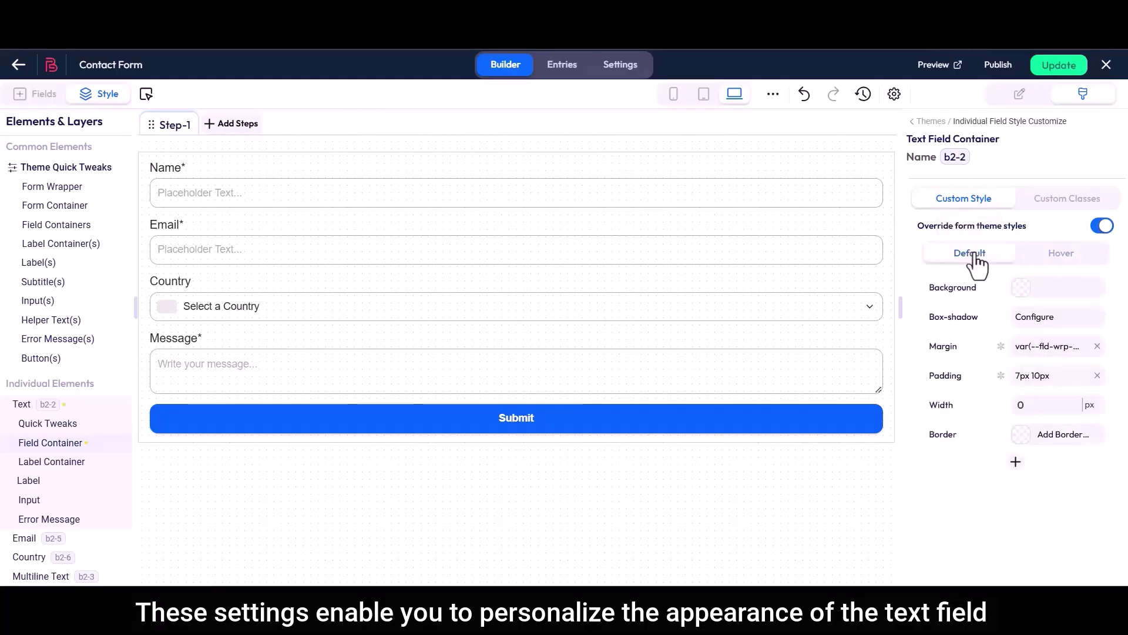
left_click_drag(929, 288, 994, 288)
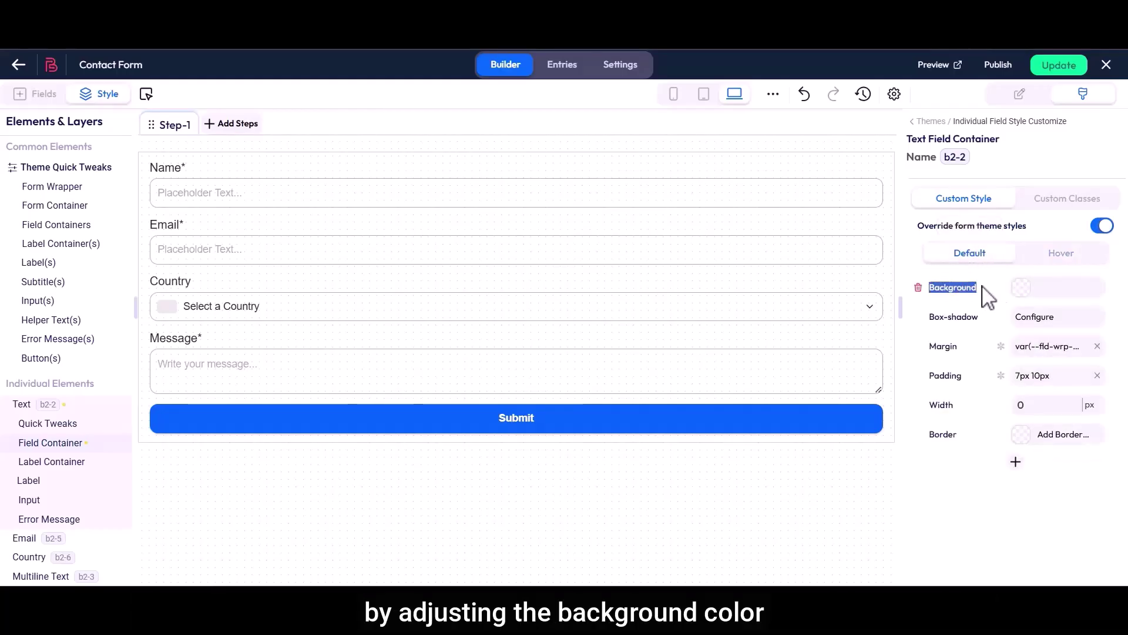
left_click(1022, 287)
left_click_drag(887, 364, 733, 376)
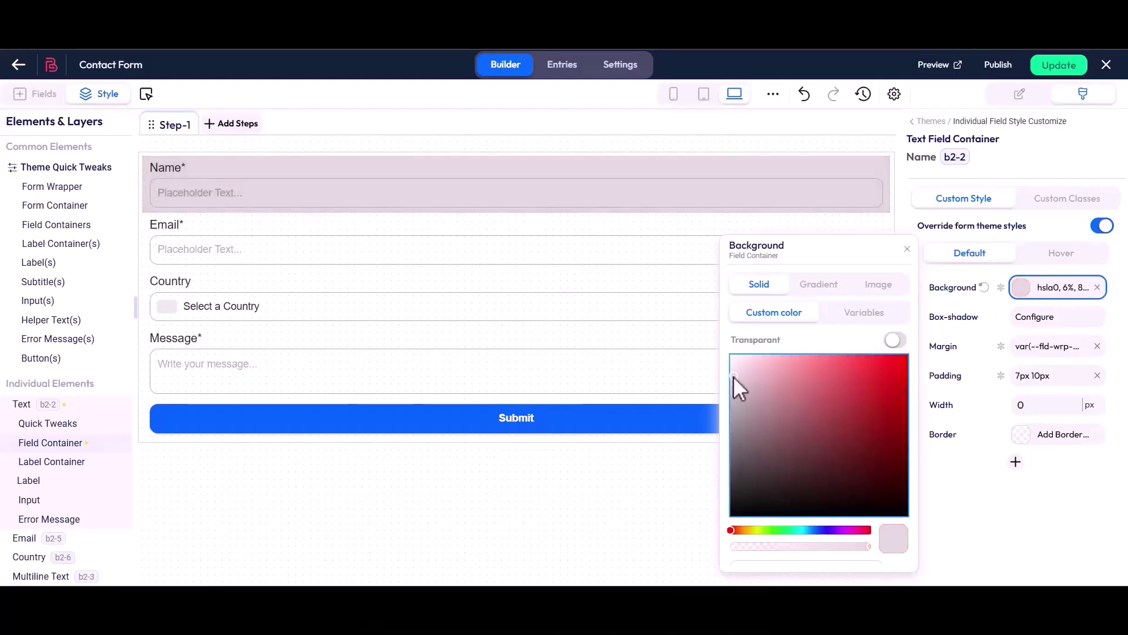
left_click(906, 249)
Raise the container margin to 1px, leaving the box-shadow unchanged.
left_click_drag(932, 318, 982, 325)
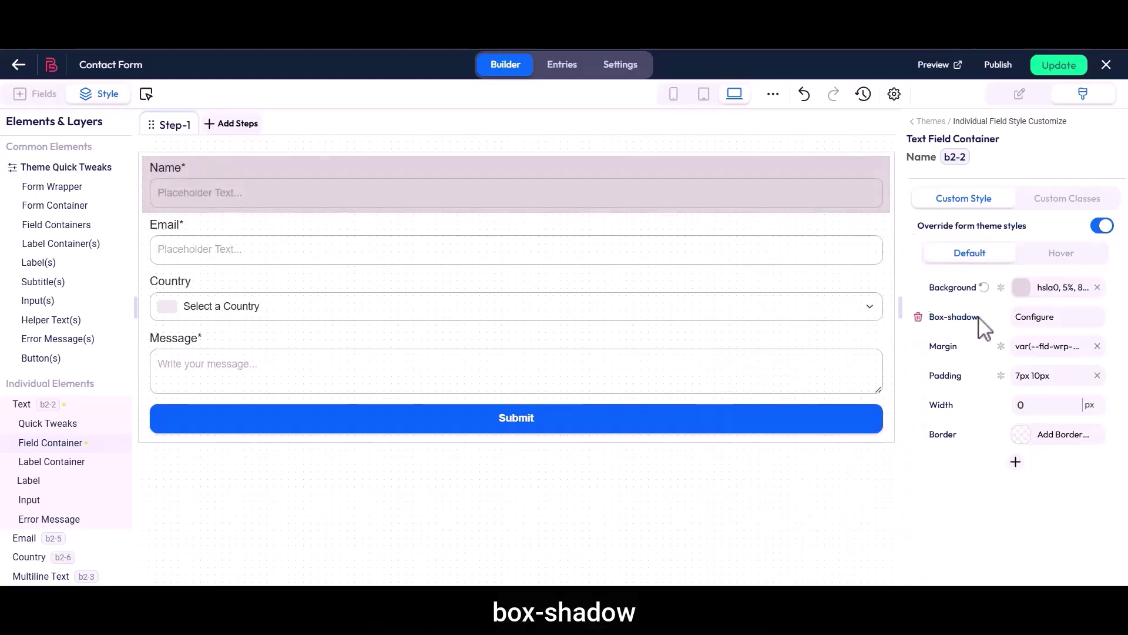
left_click(1037, 321)
left_click(890, 249)
left_click_drag(932, 353, 962, 360)
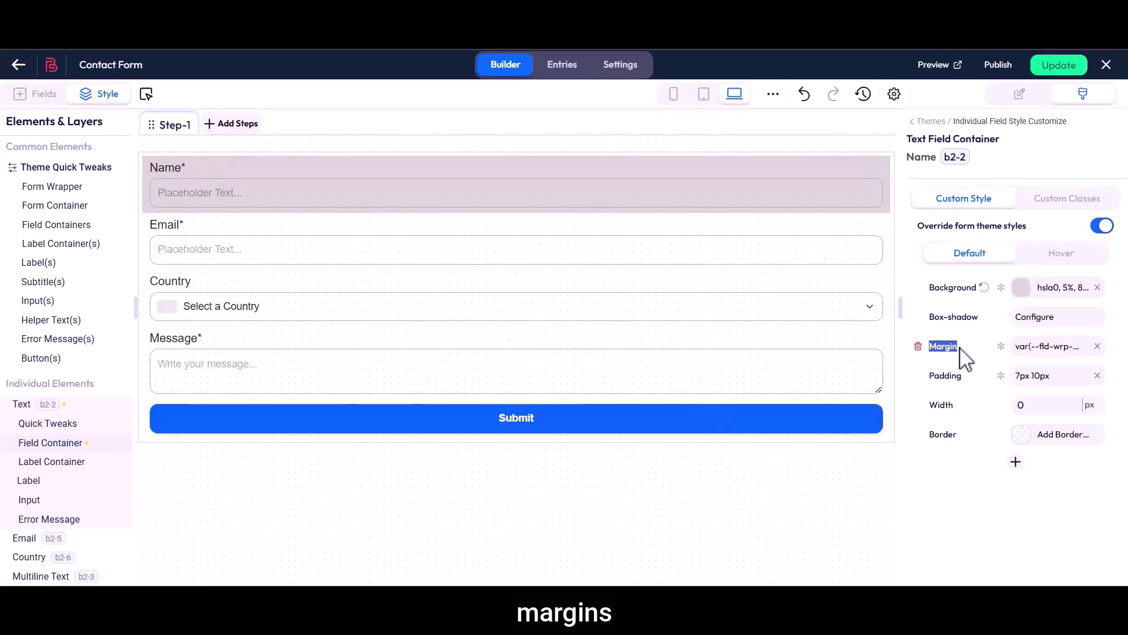
left_click(1037, 352)
left_click(858, 310)
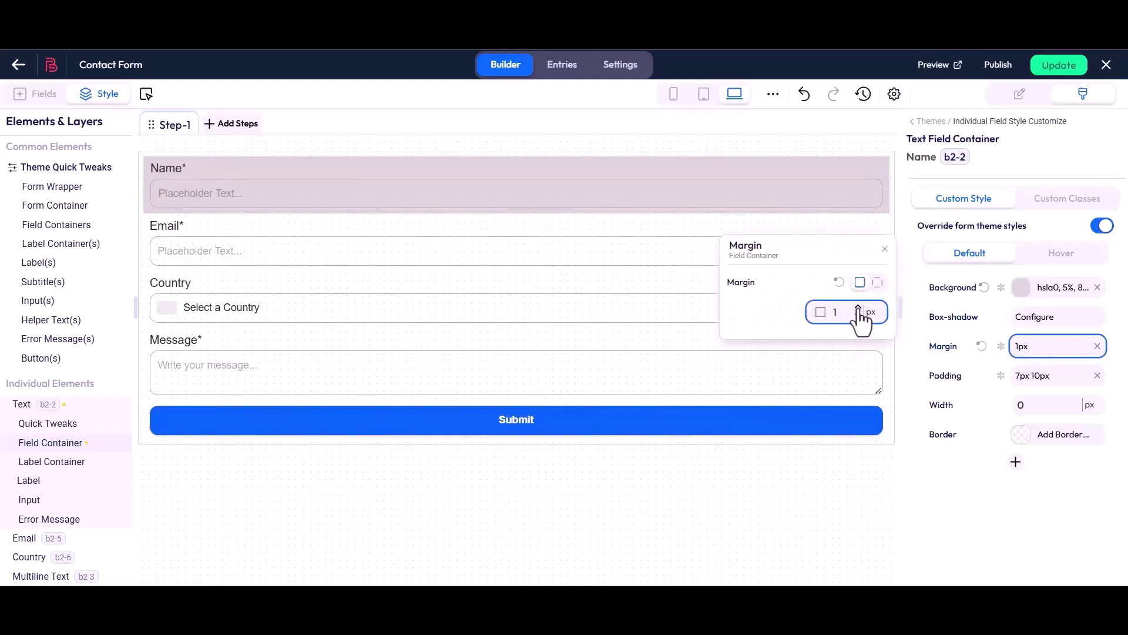
left_click(884, 250)
Set the container padding to 8px 11px 7px 10px, keeping the width at 0.
left_click_drag(929, 375, 960, 384)
left_click(1033, 379)
left_click(781, 307)
left_click(858, 308)
left_click(884, 249)
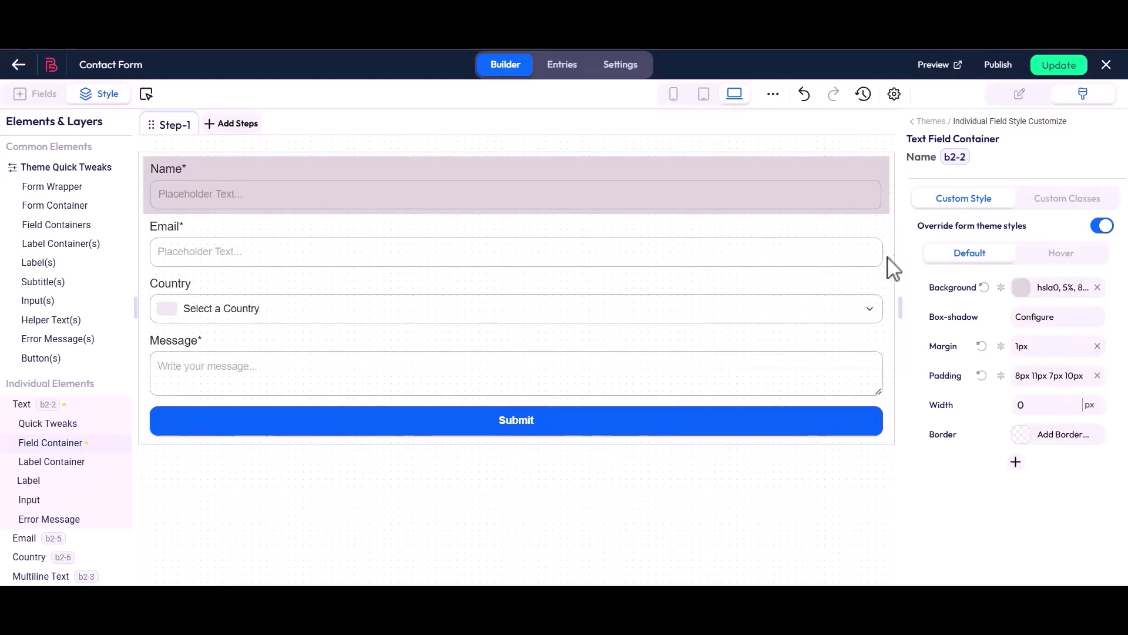
left_click(1075, 403)
left_click(1021, 405)
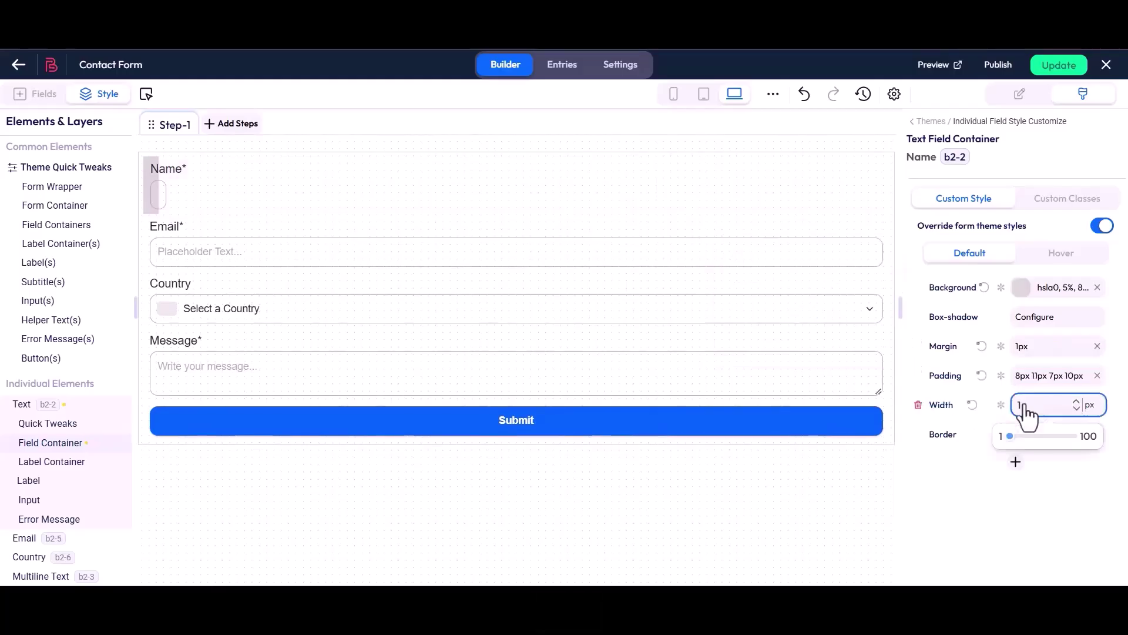
key("BackSpace")
left_click_drag(929, 434, 948, 435)
Add a 1px solid greyish-mauve (877d7d) border around the Name field container.
left_click(1039, 436)
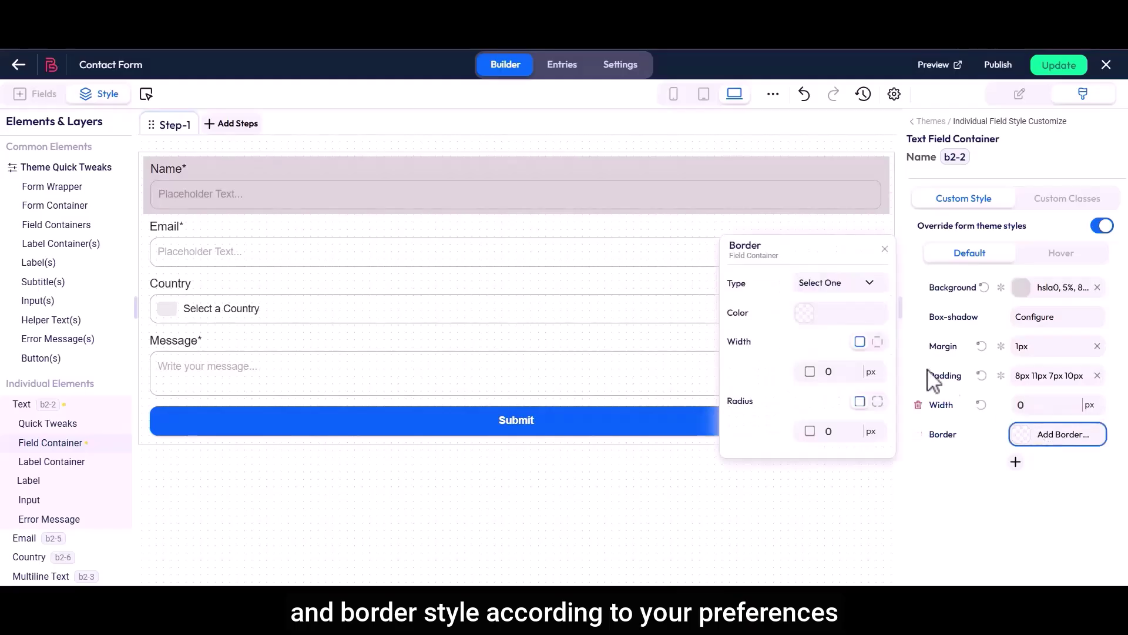
left_click(829, 283)
left_click(812, 297)
left_click(821, 318)
left_click(1012, 428)
left_click(917, 385)
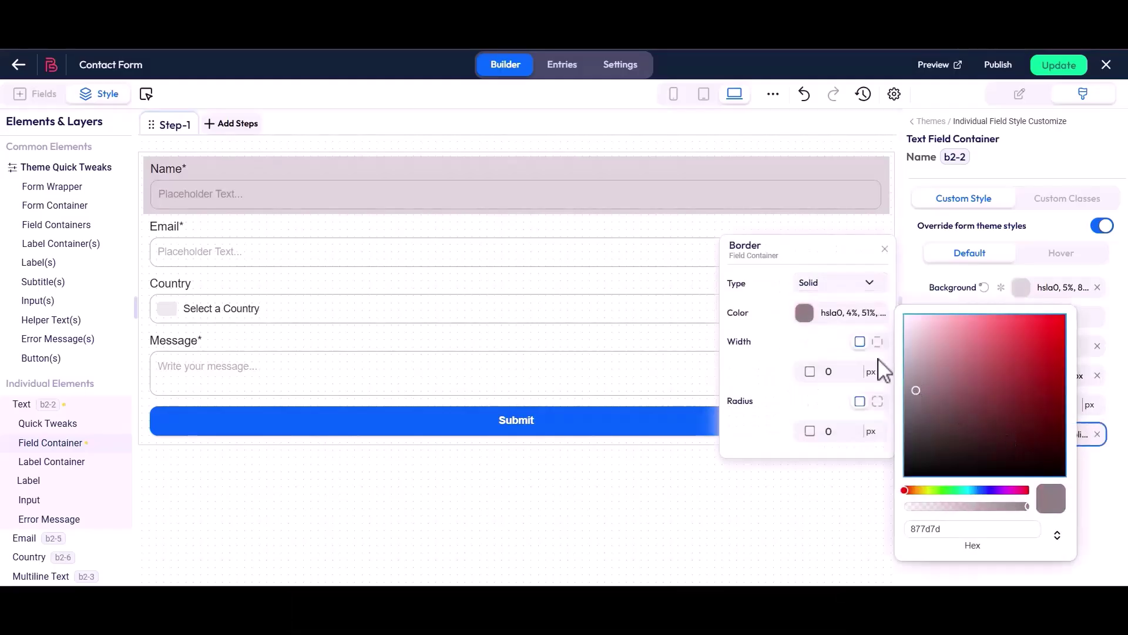
left_click(831, 321)
left_click(858, 369)
left_click(858, 368)
left_click(858, 377)
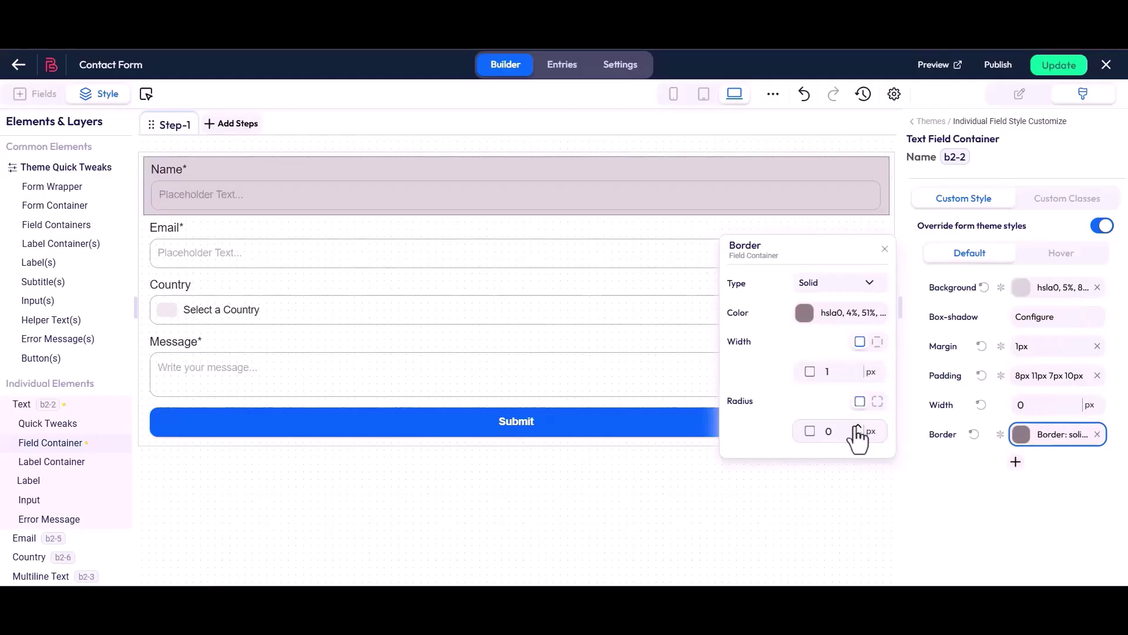
left_click(885, 248)
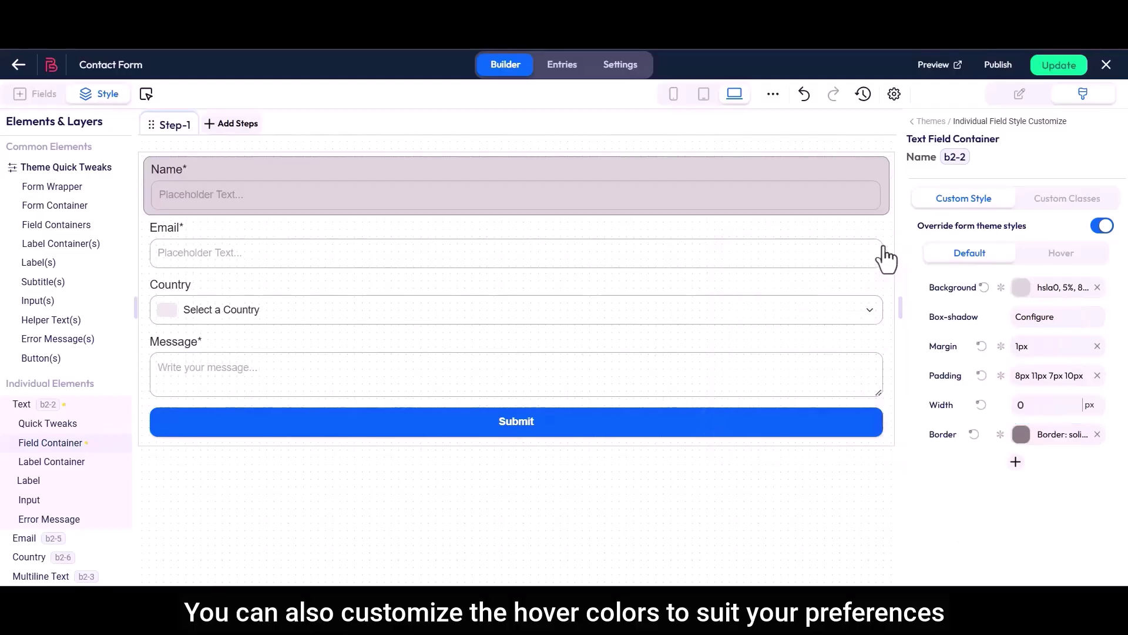
Add a teal (hsla 194, 94%) Hover-state background to the Name field container.
left_click(1061, 254)
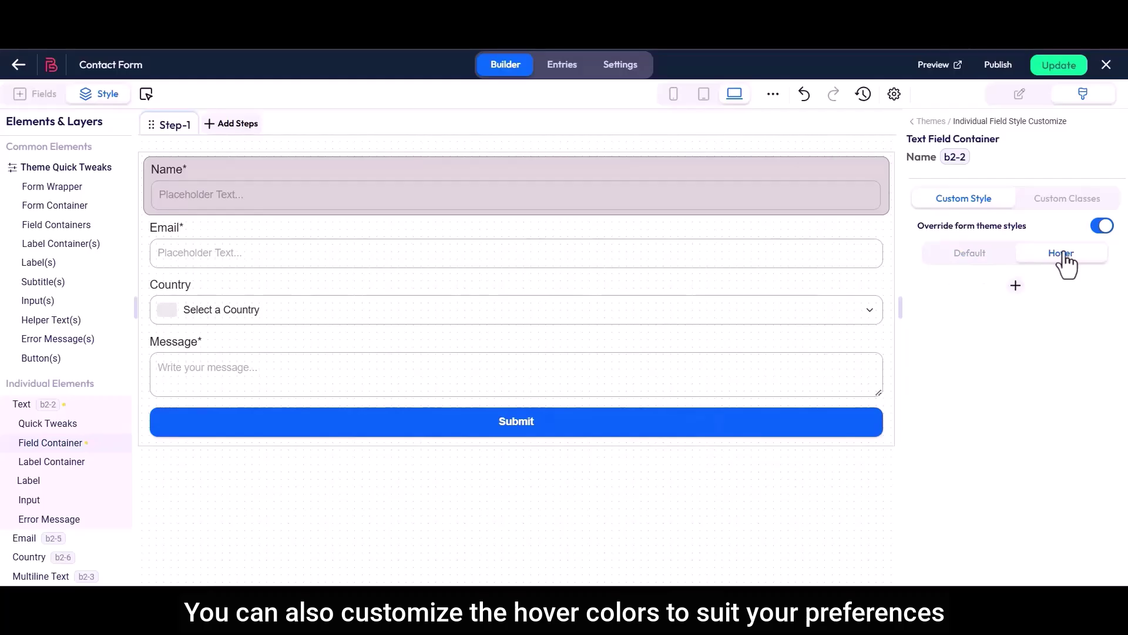
left_click(1016, 287)
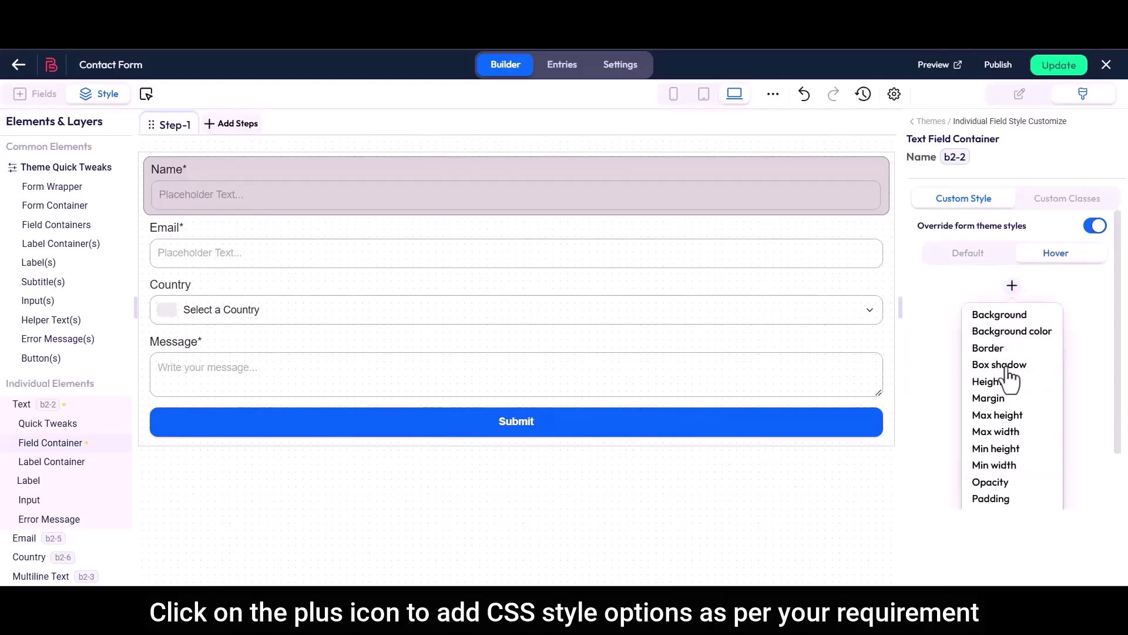
left_click(1004, 314)
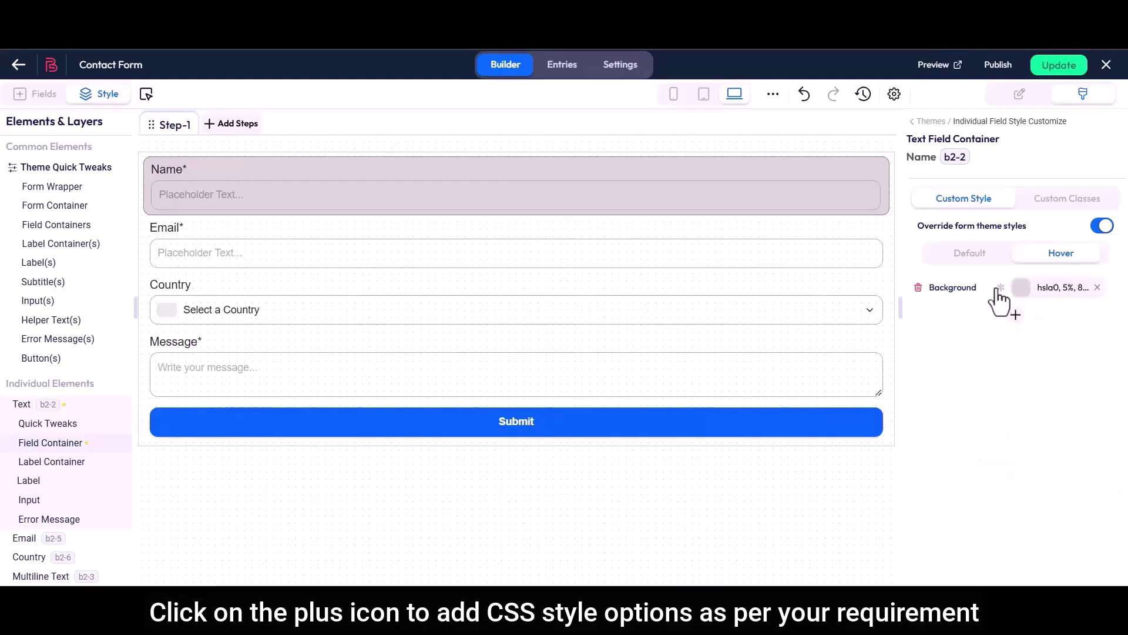
left_click(891, 367)
left_click(859, 437)
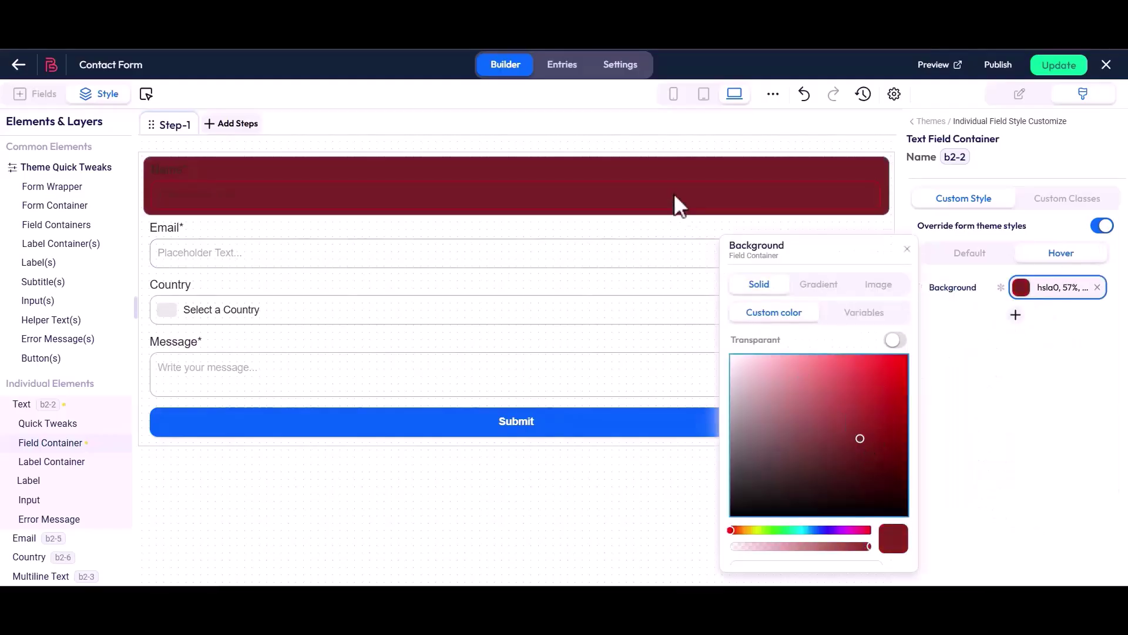
left_click(806, 529)
left_click(902, 419)
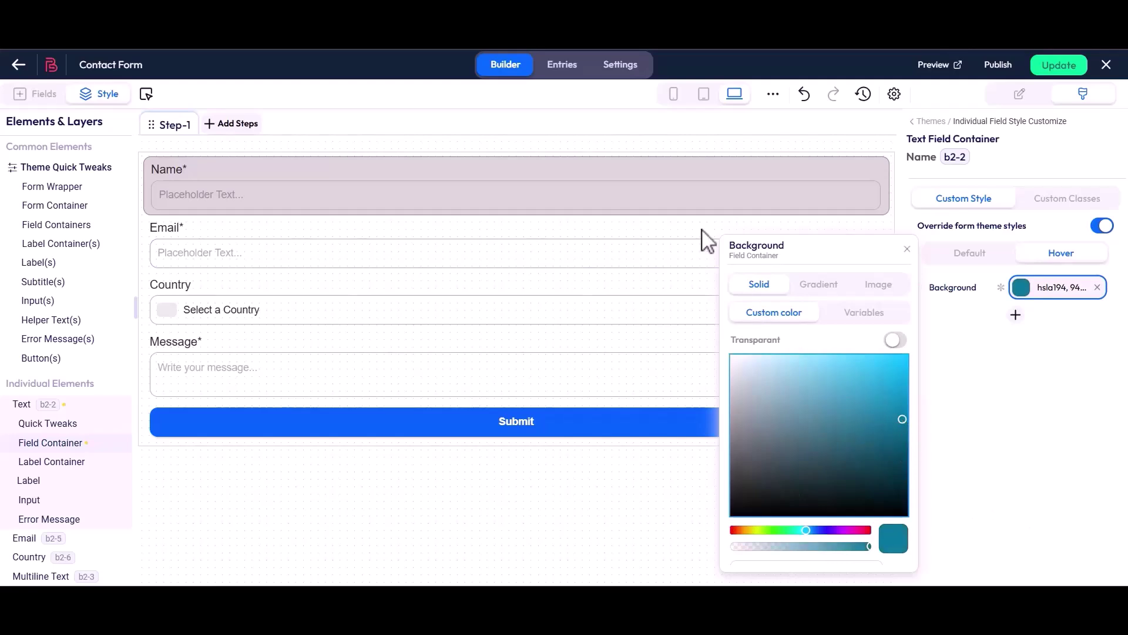
left_click(906, 251)
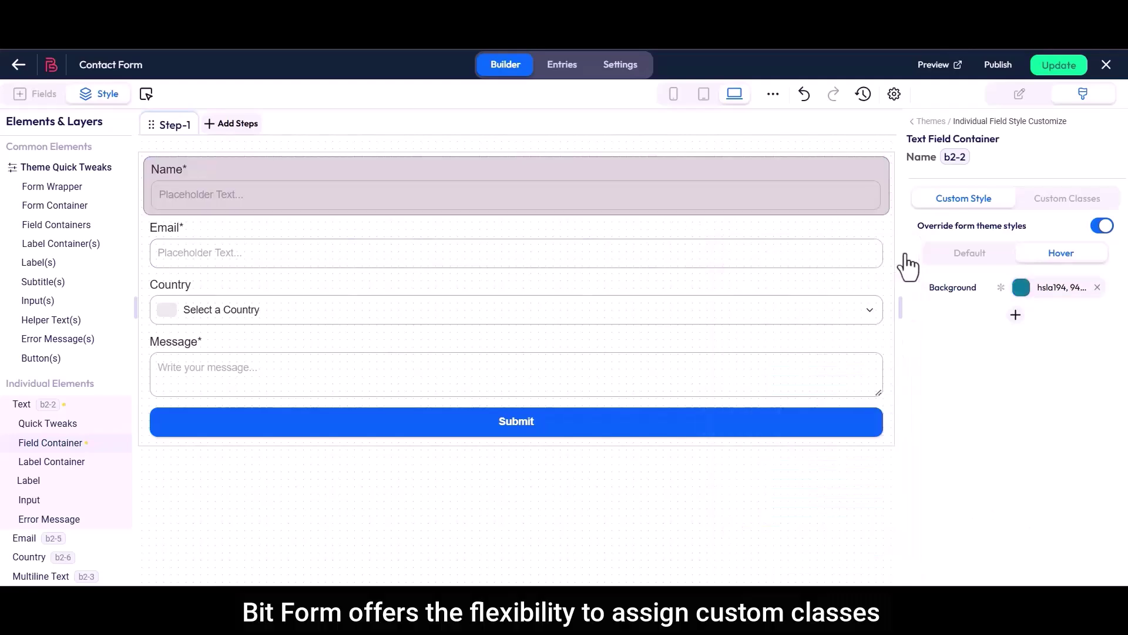
Give the Name field container the custom class 'class 1'.
left_click(1066, 200)
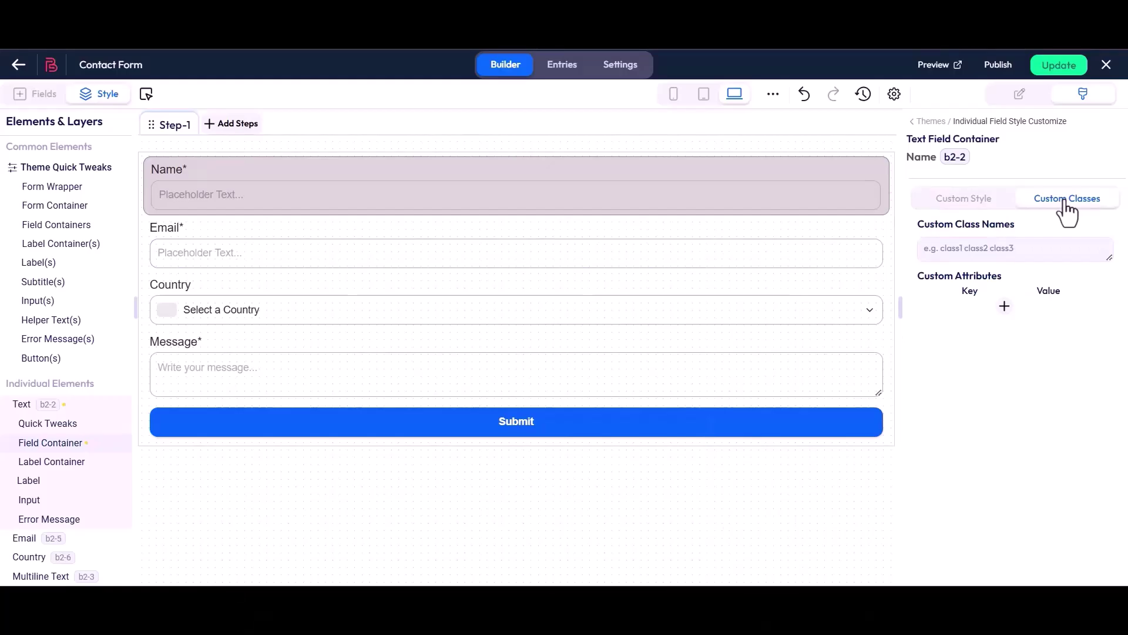
left_click_drag(917, 224, 1015, 224)
left_click(1015, 224)
left_click(985, 249)
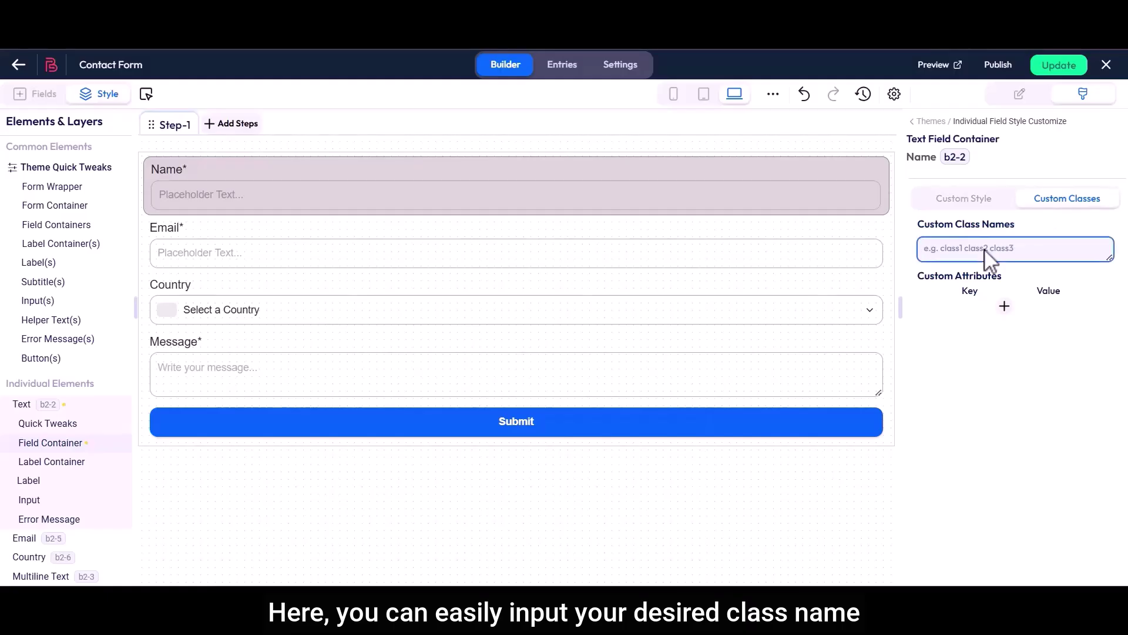
left_click_drag(919, 276, 1012, 288)
left_click(1012, 287)
Add a custom attribute with key 'id' and a value beginning 'Name Field'.
left_click(1004, 306)
left_click(958, 323)
type("id")
left_click(1053, 318)
type("Nam")
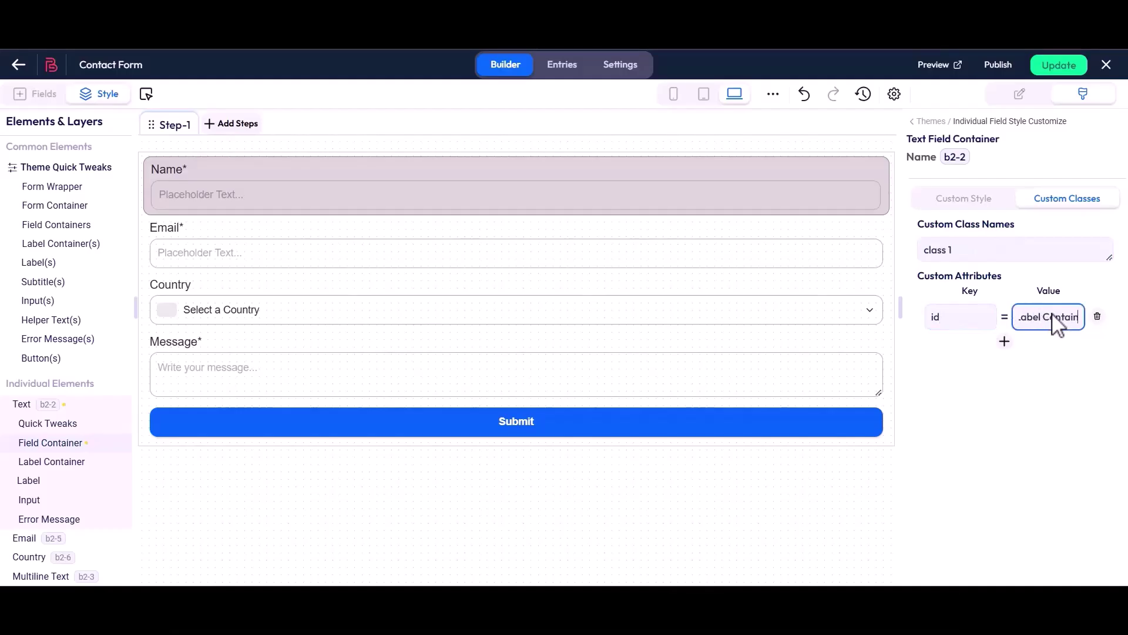
left_click(1052, 338)
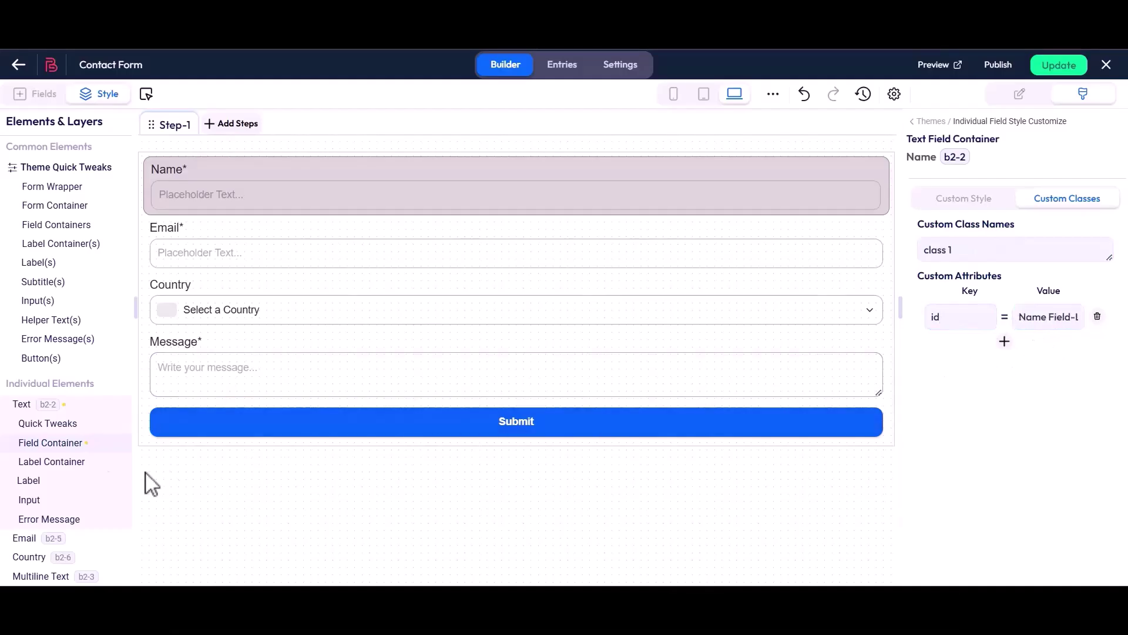
Open the Name field's Label styles and turn on Override form theme styles.
left_click(28, 481)
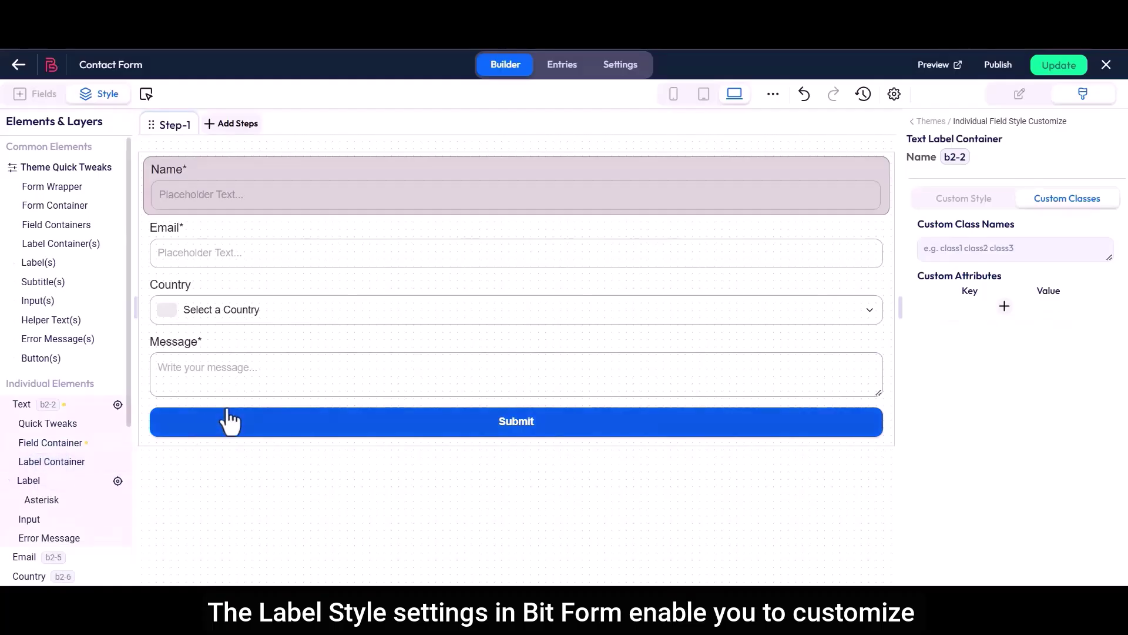
left_click_drag(910, 141, 1003, 147)
left_click(1011, 149)
left_click(965, 200)
left_click_drag(920, 227, 1044, 231)
left_click(1053, 231)
left_click(1105, 227)
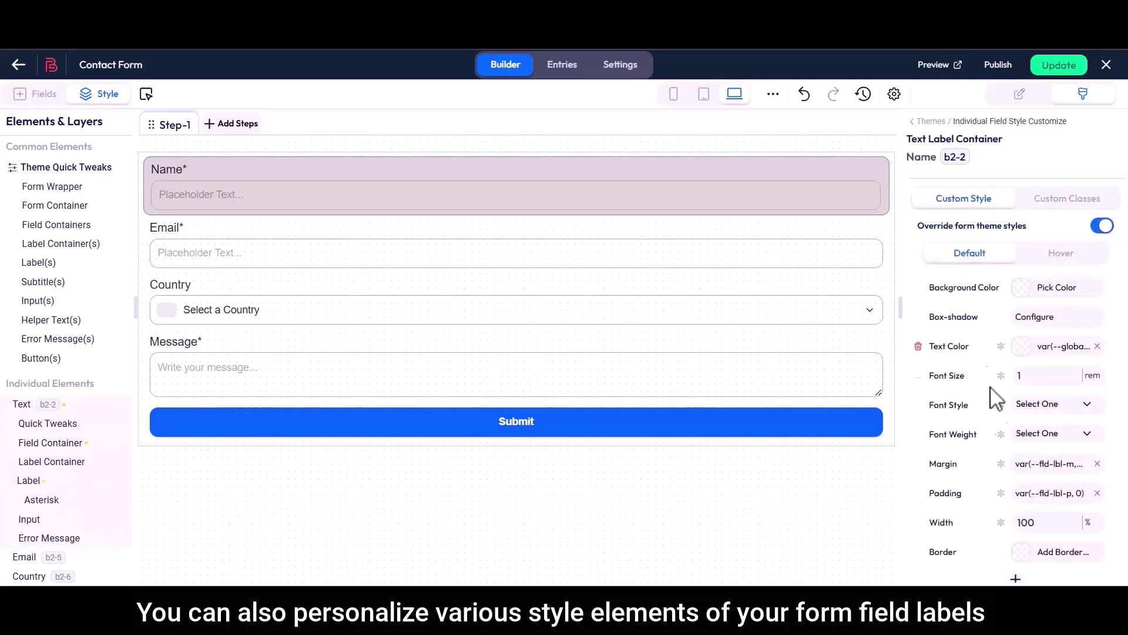
Add a bright red (hsla 0, 98%) Hover background to the label container.
left_click(1058, 254)
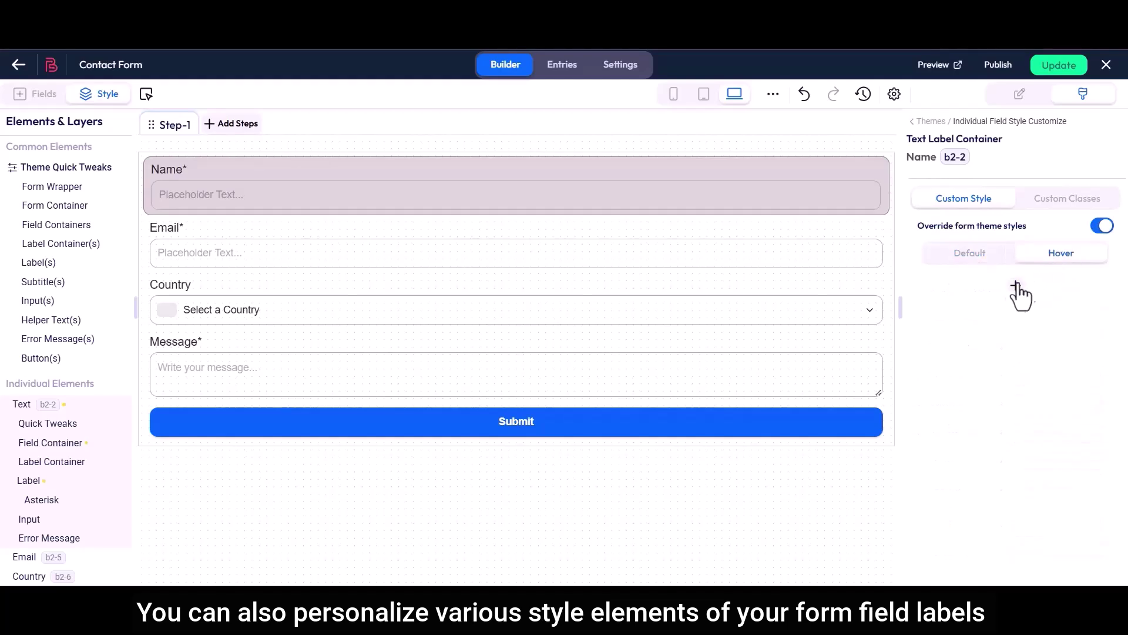
left_click(1012, 286)
left_click(1003, 315)
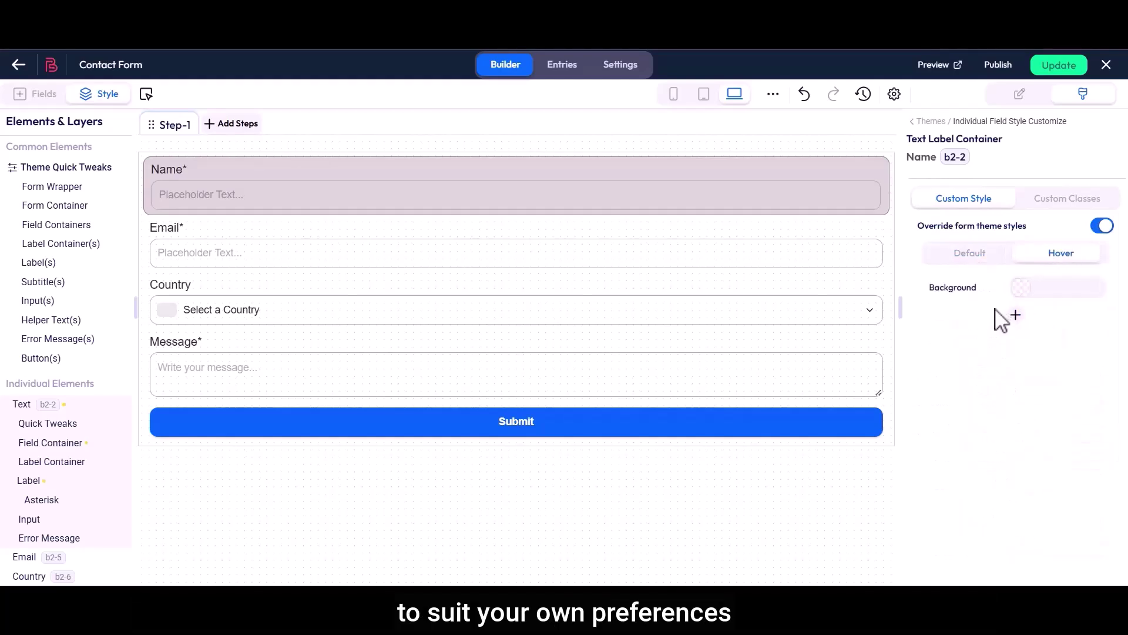
left_click(1033, 288)
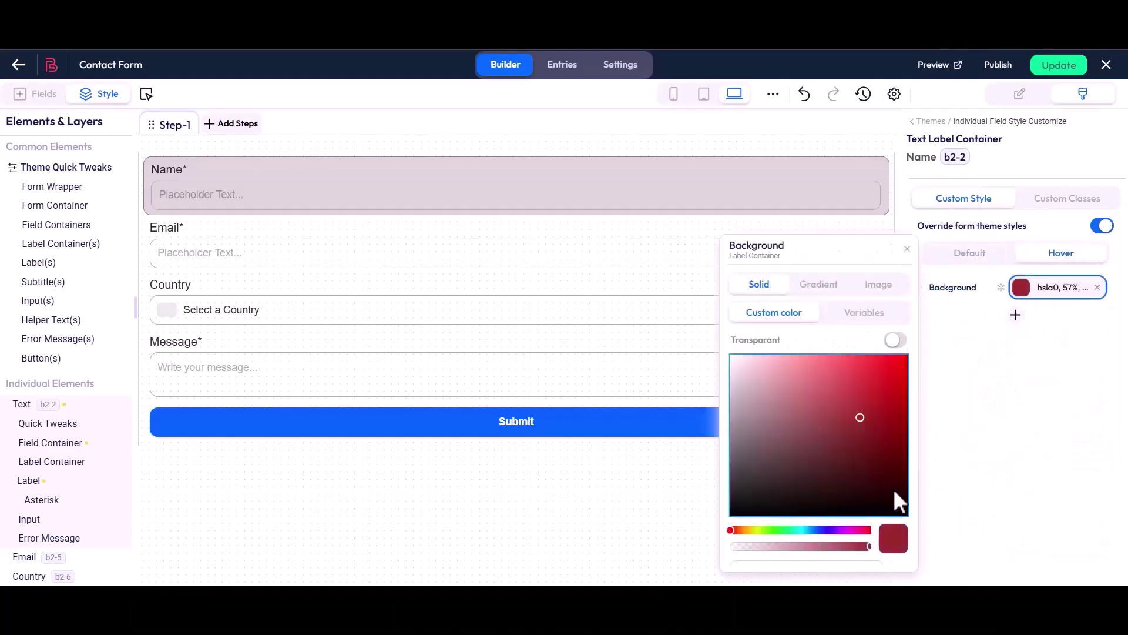
left_click(895, 504)
left_click(902, 357)
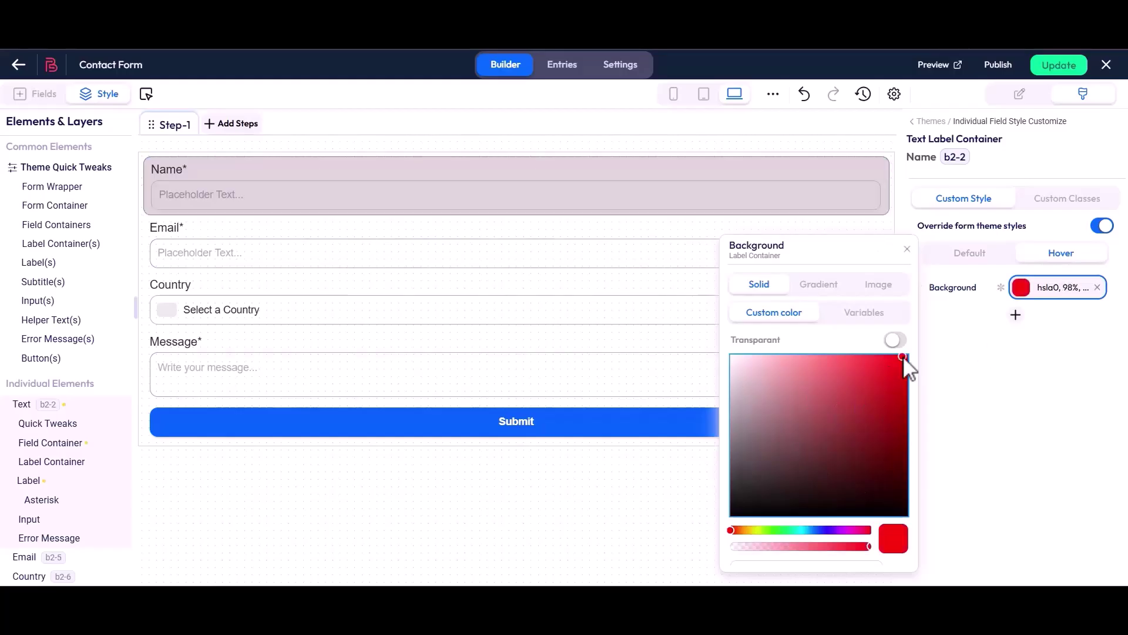
left_click(906, 249)
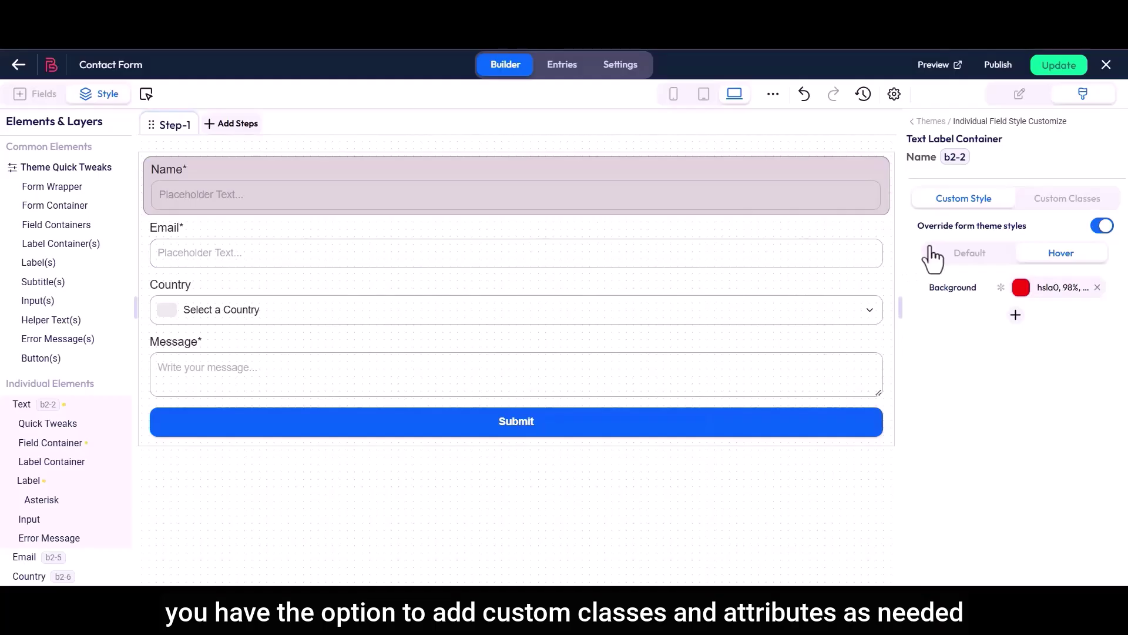
Add an empty custom attribute row to the label under Custom Classes.
left_click(1066, 200)
left_click(979, 248)
left_click(1004, 308)
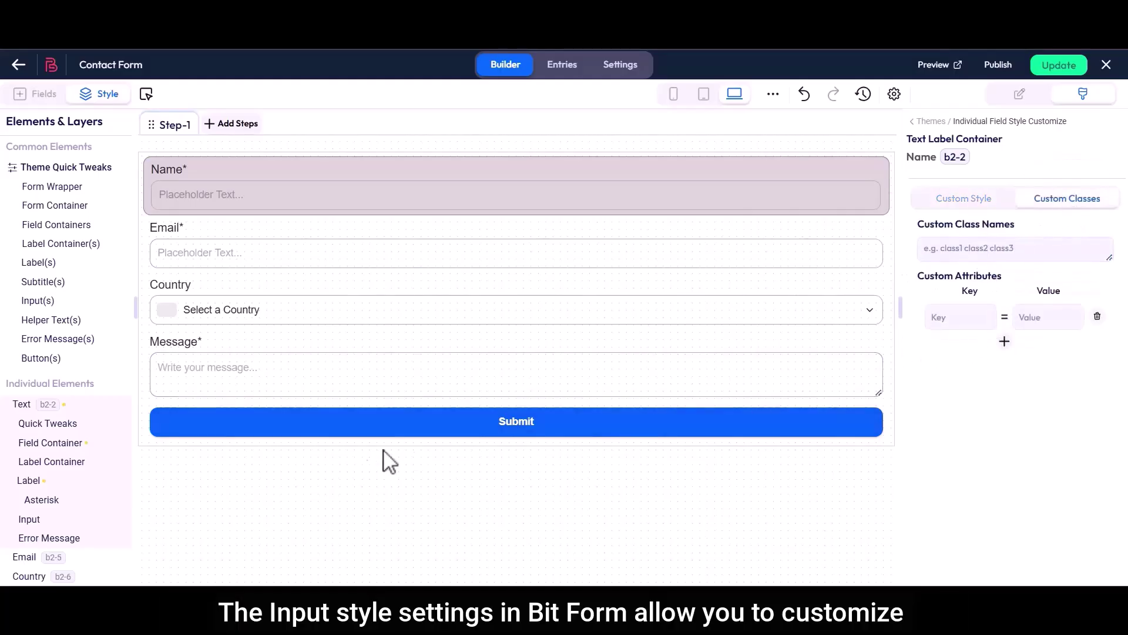
Override form theme styles for the Name input and review its Hover, Focus, Disabled and Read-only states.
left_click(26, 521)
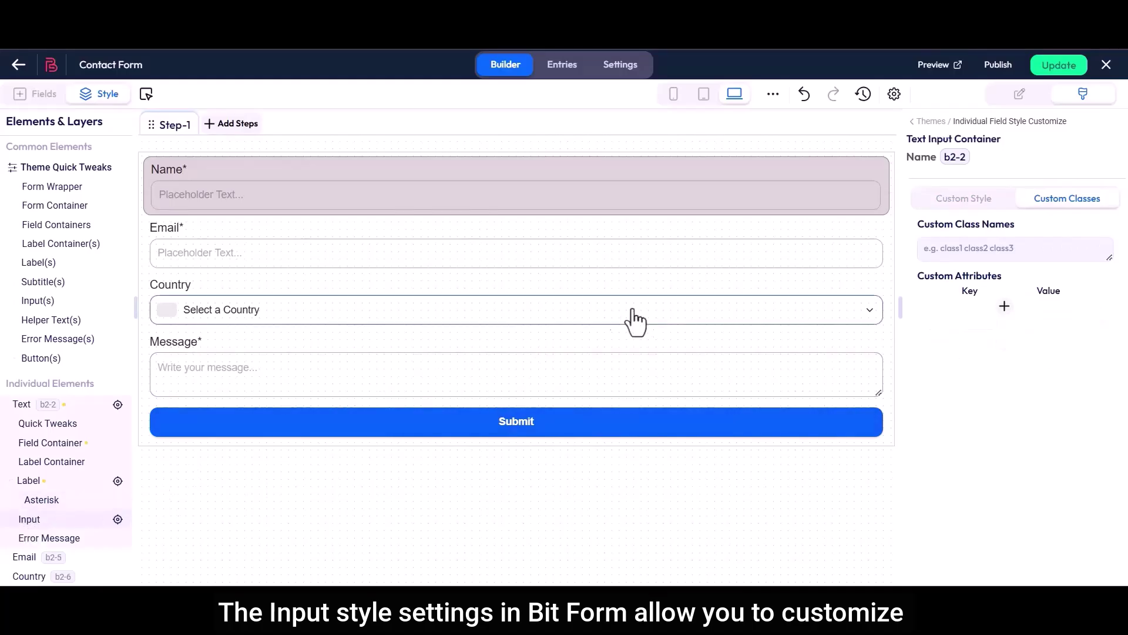
left_click(965, 203)
left_click_drag(919, 227, 1029, 226)
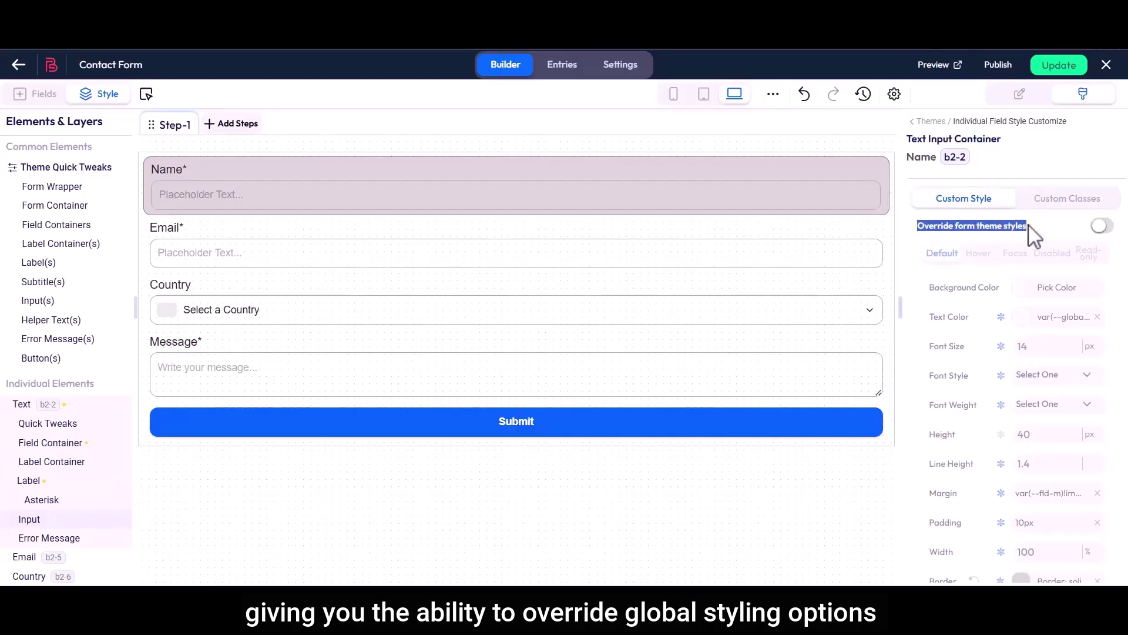
left_click(1101, 226)
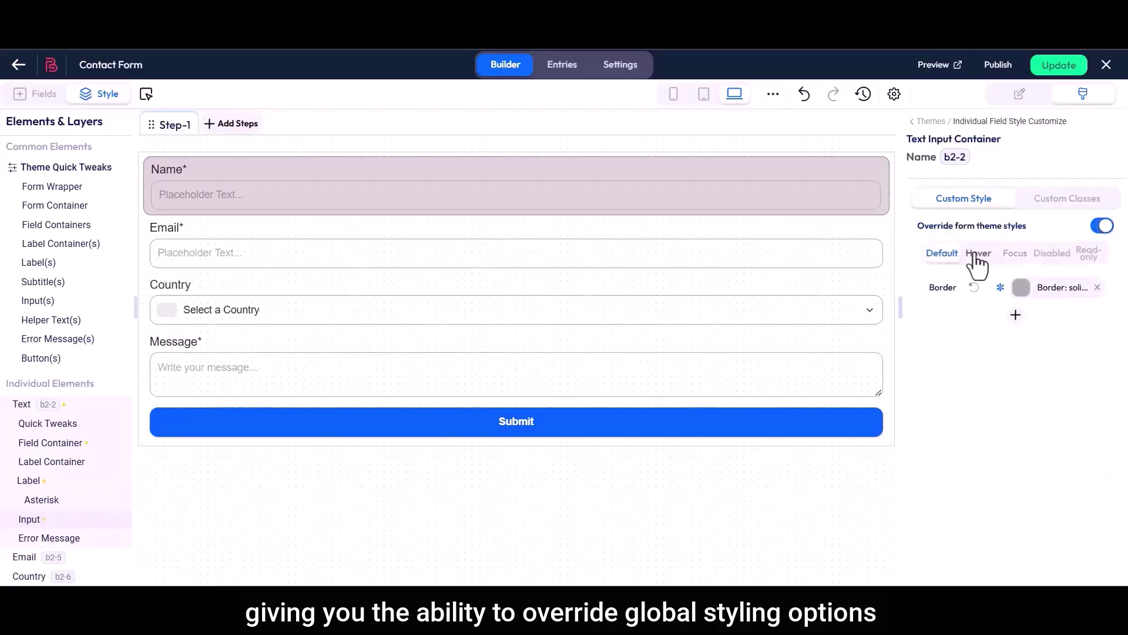
left_click(978, 253)
left_click(1015, 254)
left_click(1052, 254)
left_click(1088, 254)
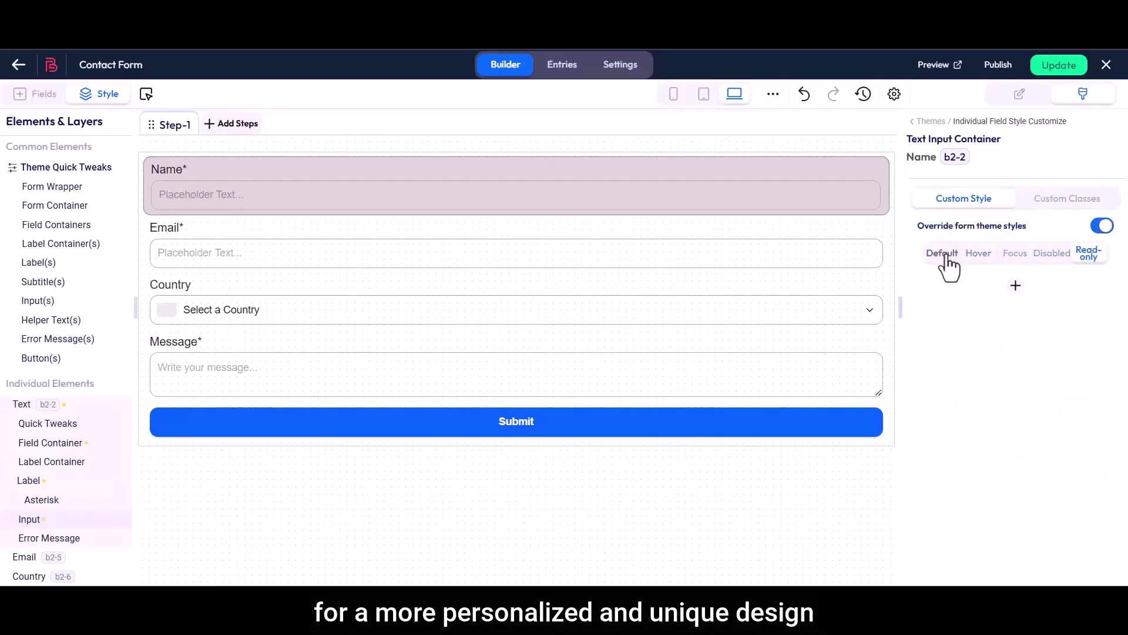
left_click(944, 255)
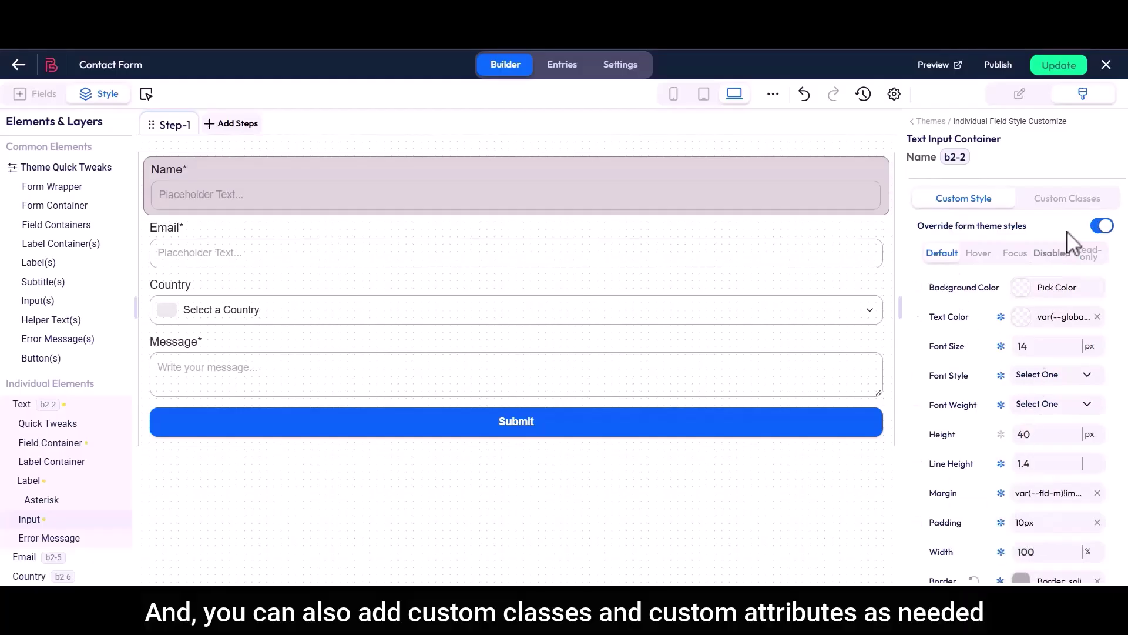
Add an empty custom attribute row to the Name input under Custom Classes.
left_click(1072, 201)
left_click(1005, 252)
left_click(1005, 308)
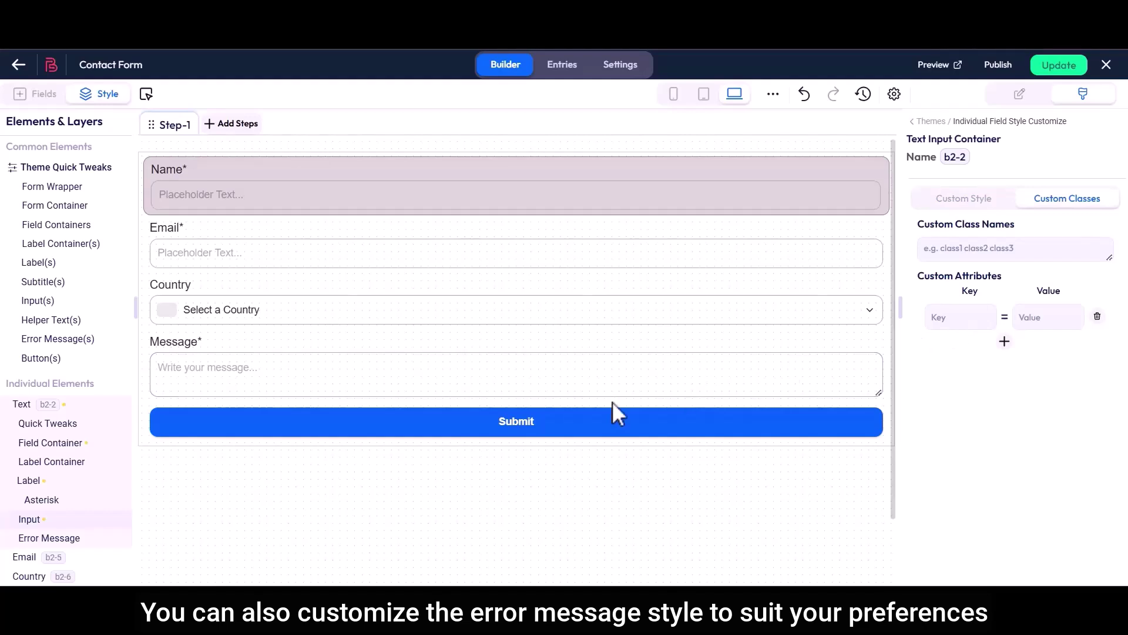
Review the Name field's error message and quick tweaks, then the Email and Country field settings.
left_click(29, 538)
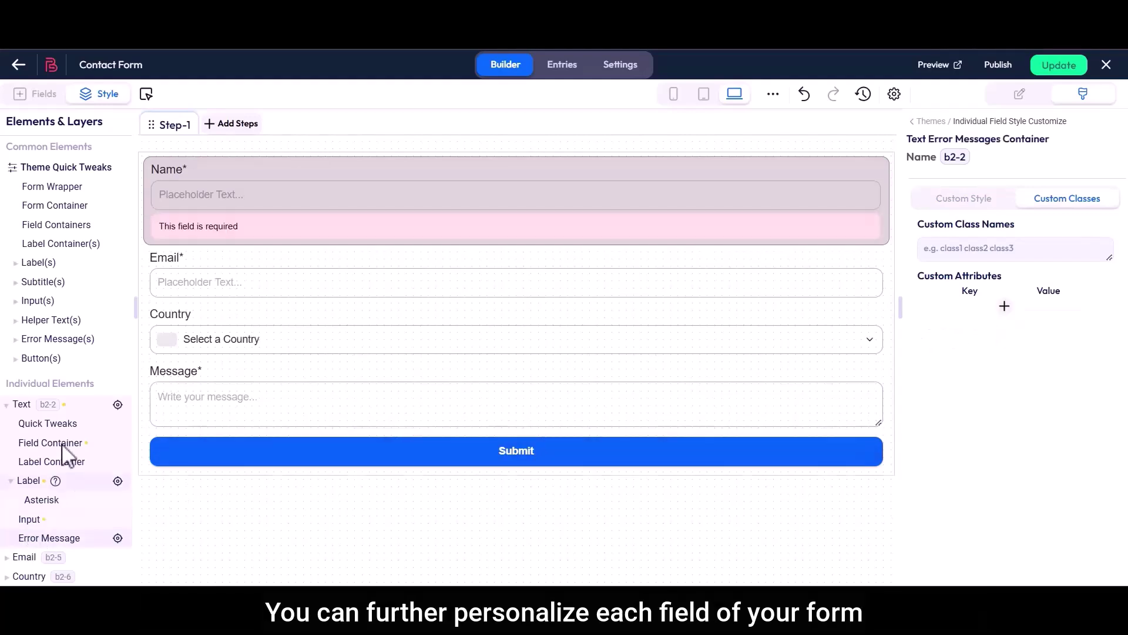
left_click(69, 407)
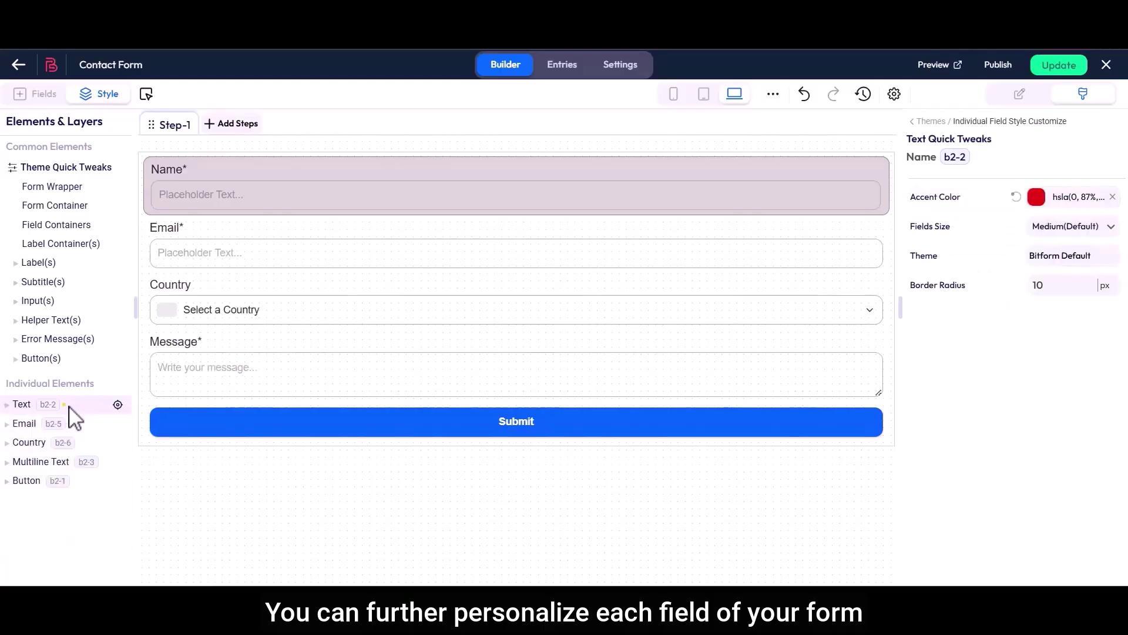
left_click(38, 424)
left_click(38, 424)
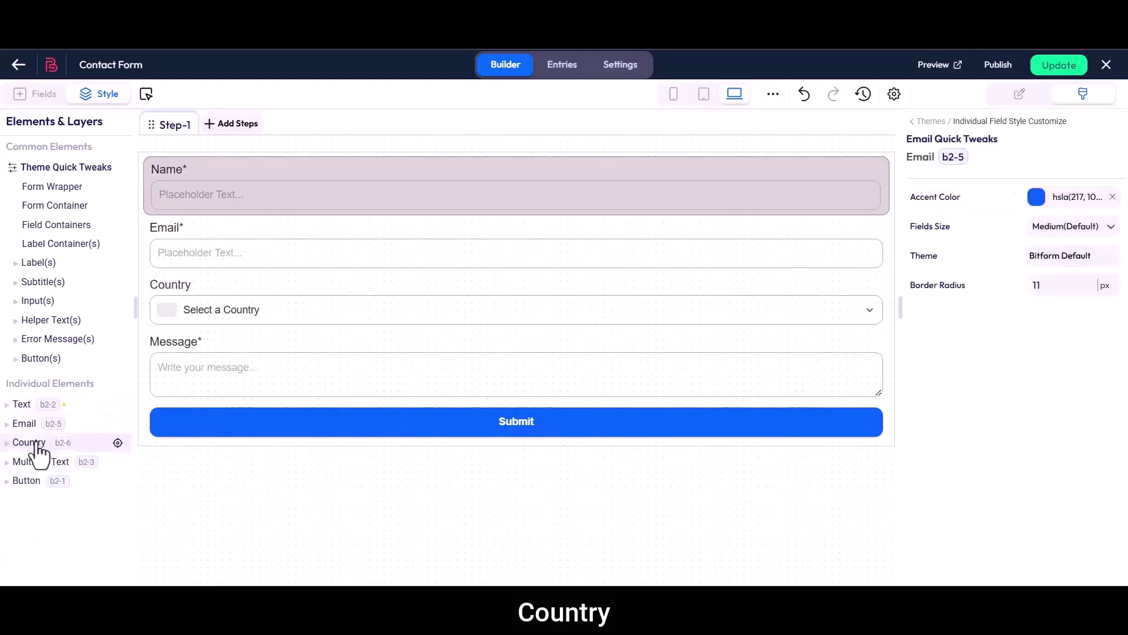
left_click(38, 442)
left_click(35, 444)
Check the Message field and Submit button quick tweaks, then update the form.
left_click(30, 463)
left_click(29, 467)
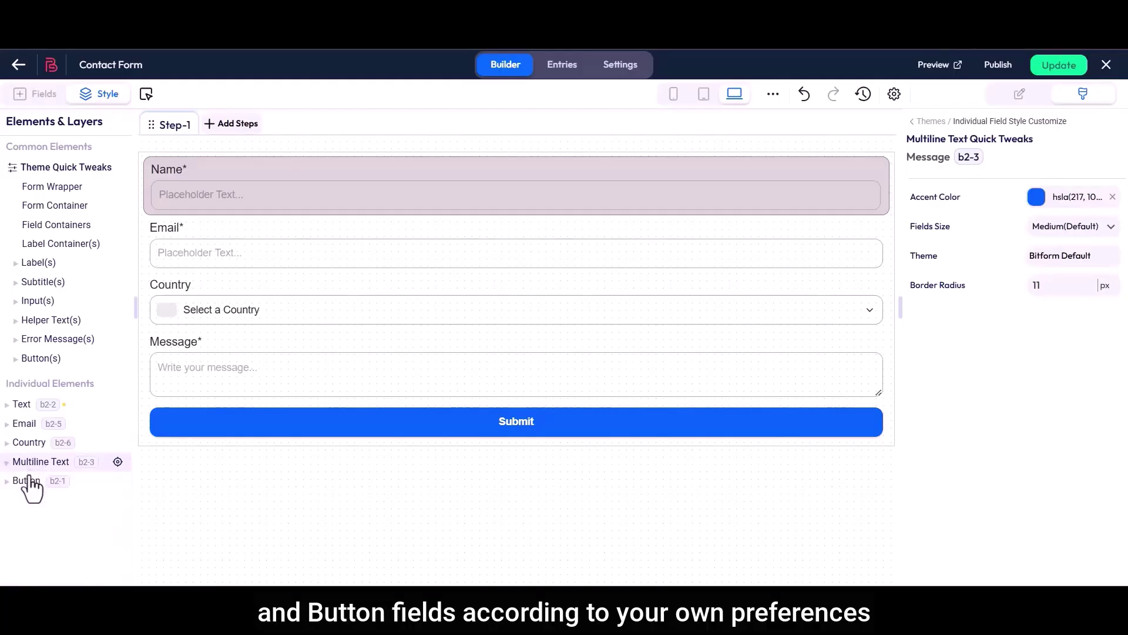
left_click(31, 480)
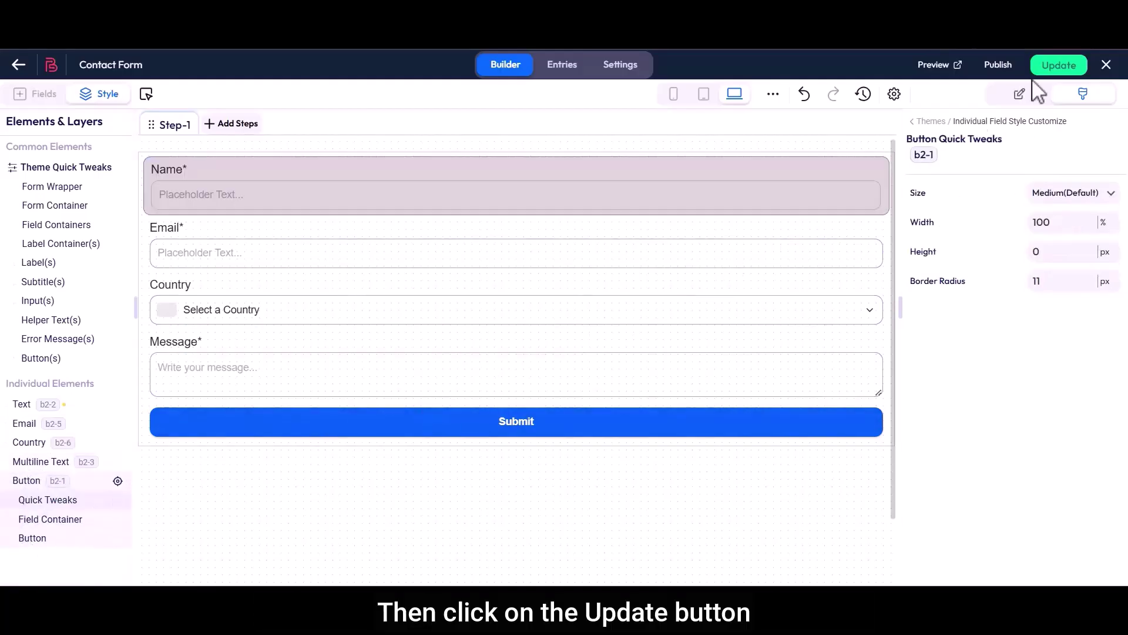
left_click(1059, 67)
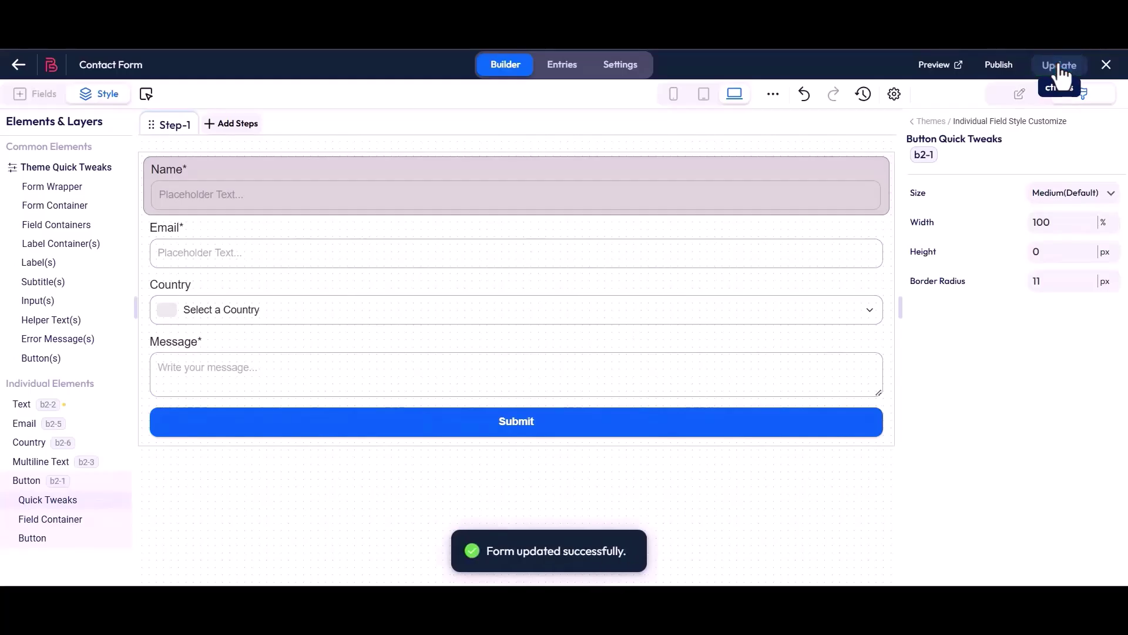
In the live preview, fill in a name and an e-mail address.
left_click(938, 66)
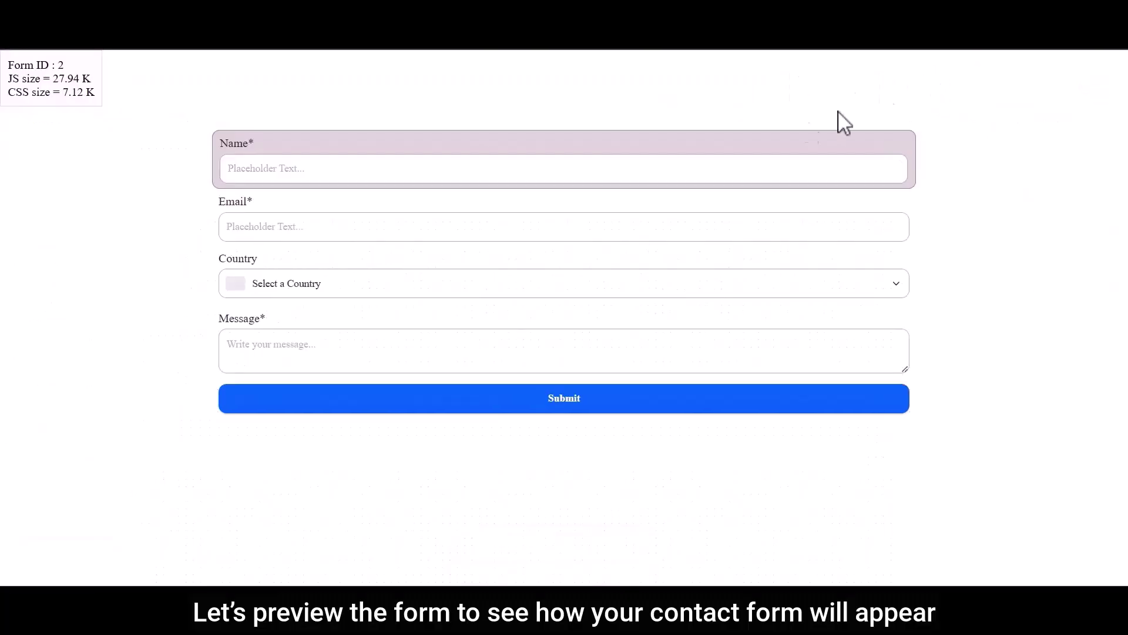
left_click(456, 176)
type("Bit Apps")
left_click(403, 229)
Pick Bangladesh as the country, enter the message 'Hi, Bit Form', and submit the entry.
left_click(341, 288)
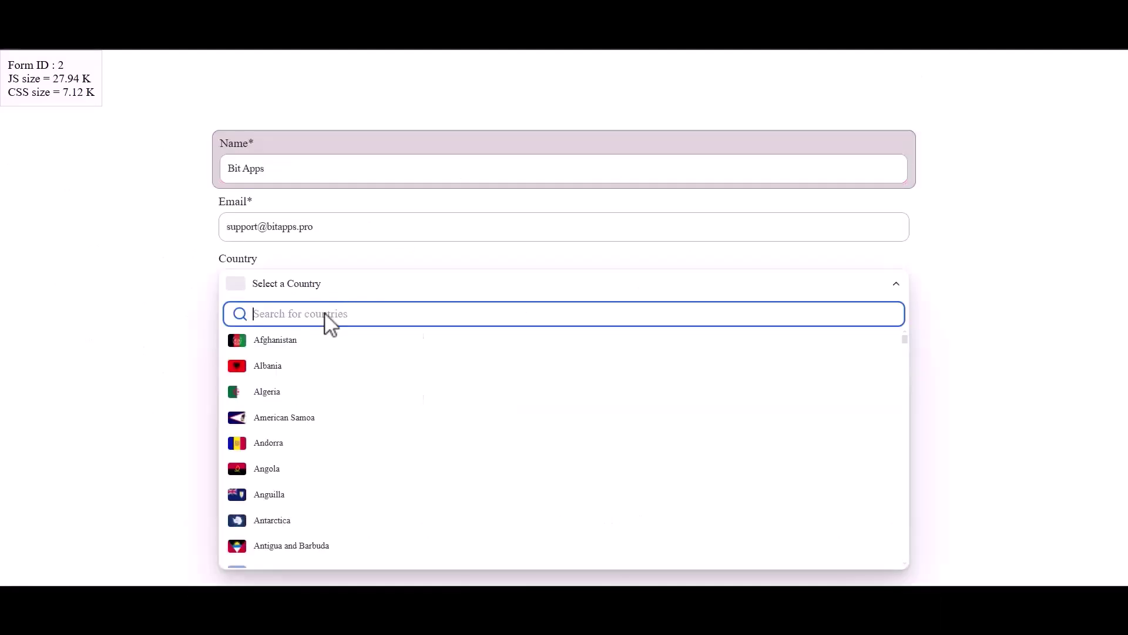
type("Bangladesh")
left_click(259, 341)
left_click(265, 351)
type("Hi, Bit Form")
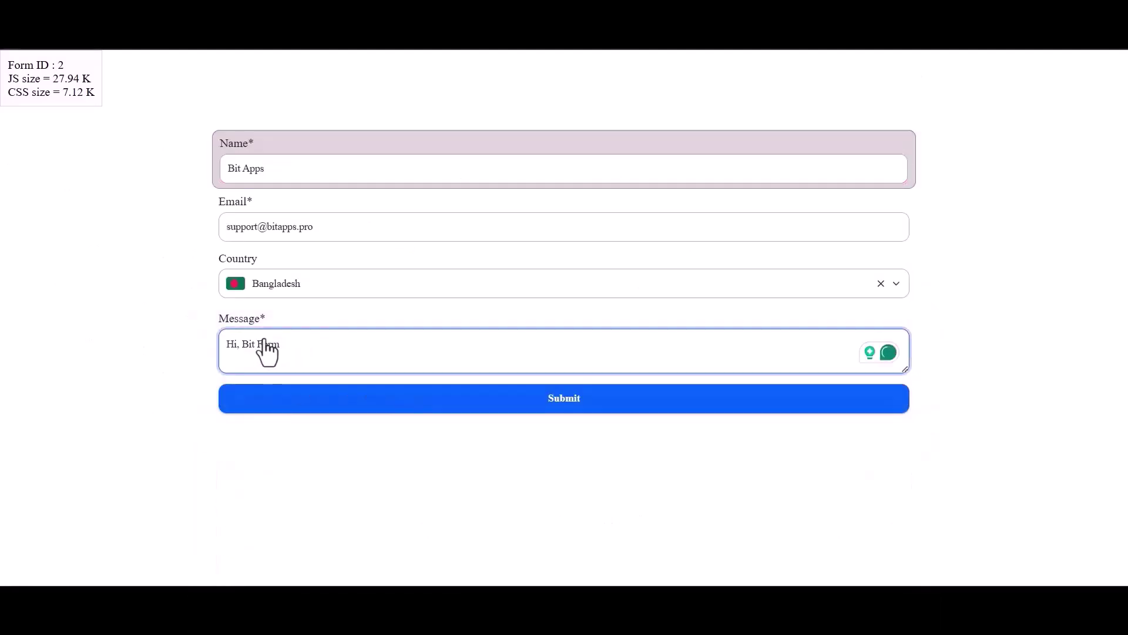
left_click(556, 399)
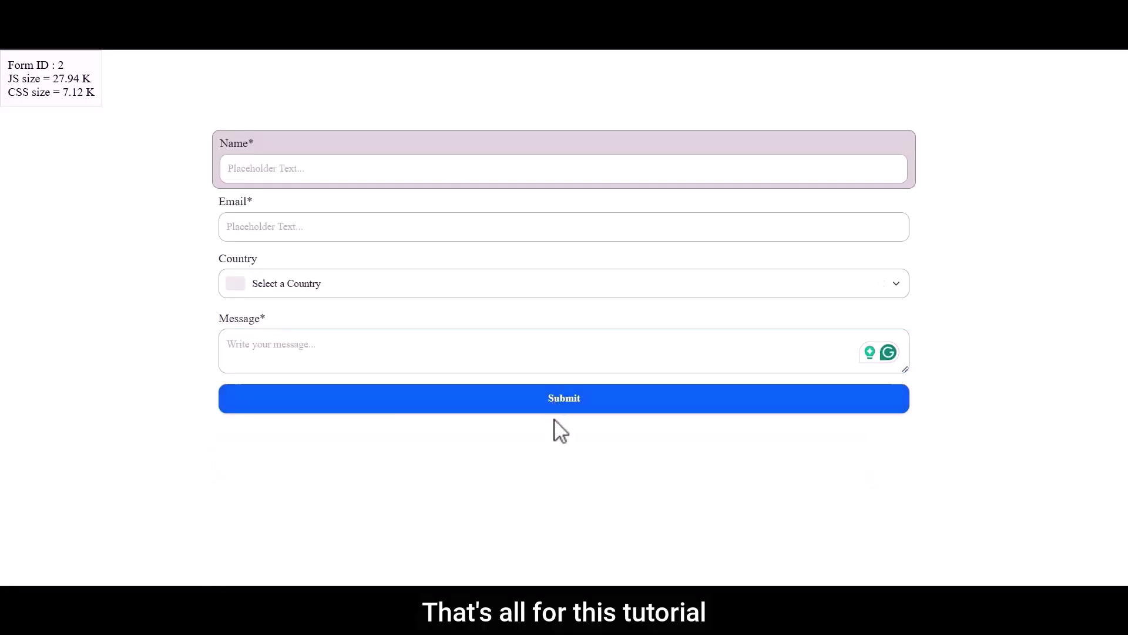